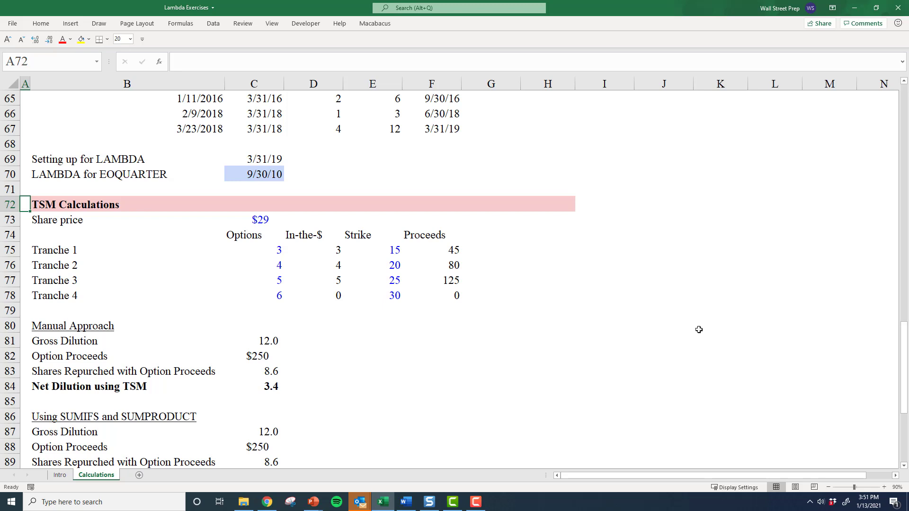
Review the share price label, the Options heading, the $29 share price and Tranche 1's option count
{"action": "key", "text": "Right"}
{"action": "key", "text": "Down"}
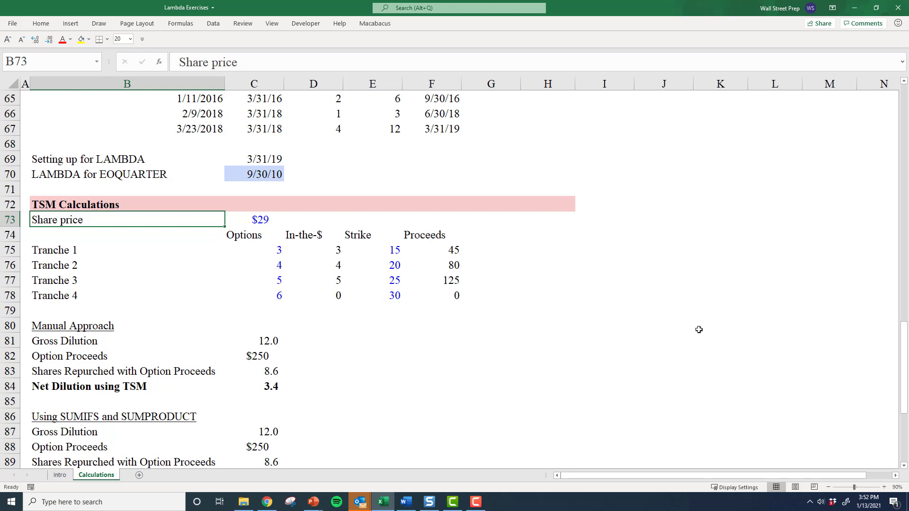
{"action": "key", "text": "Right"}
{"action": "key", "text": "Down"}
{"action": "key", "text": "Down"}
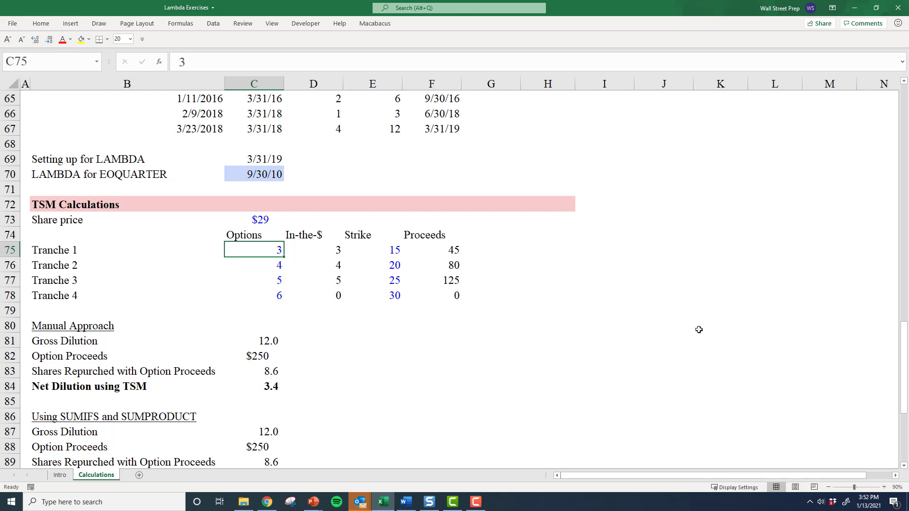
{"action": "key", "text": "Up"}
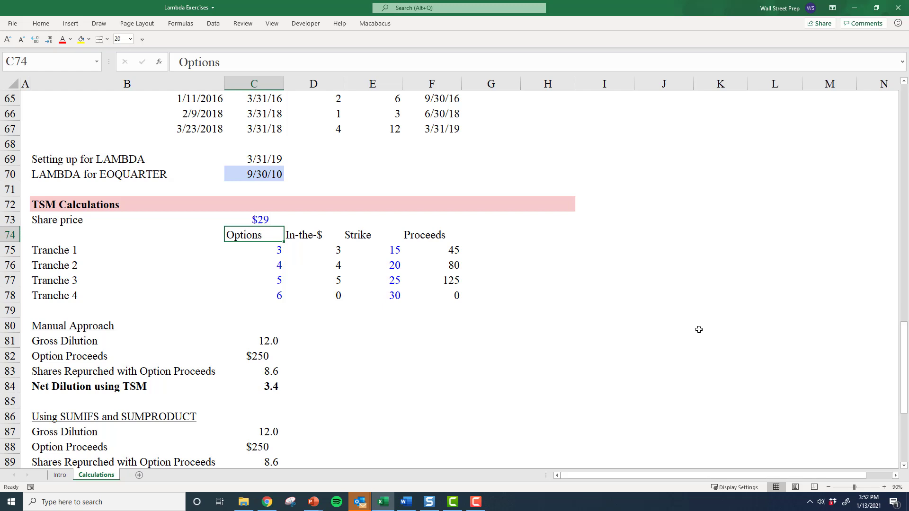
{"action": "key", "text": "Left"}
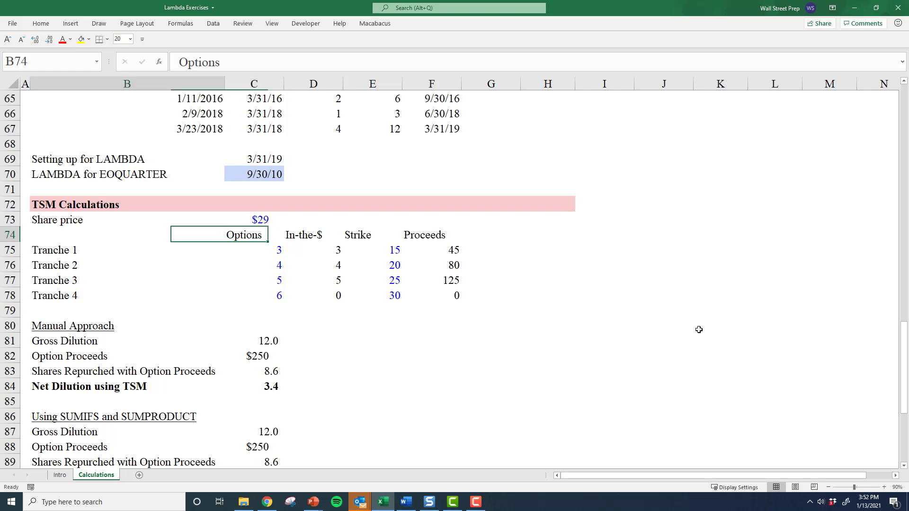
{"action": "key", "text": "Right"}
{"action": "key", "text": "Up"}
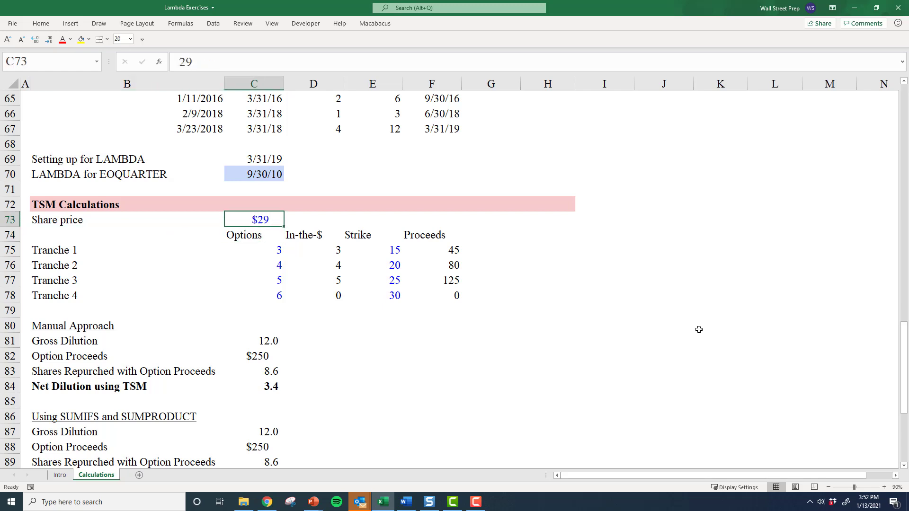
{"action": "key", "text": "Down"}
{"action": "key", "text": "Down"}
Select the four tranches' option counts and AutoSum them into C79, totalling 18 options
{"action": "key", "text": "shift+Down"}
{"action": "key", "text": "shift+Down"}
{"action": "key", "text": "shift+Down"}
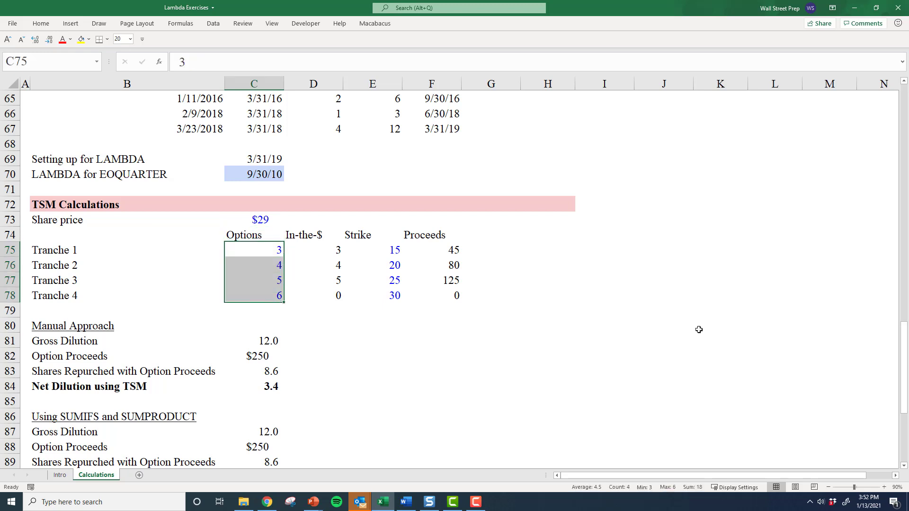
{"action": "key", "text": "Down"}
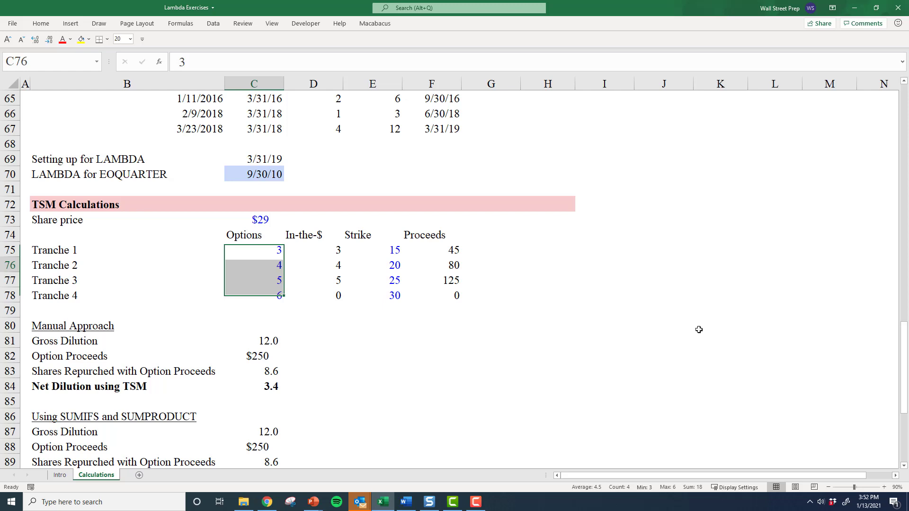
{"action": "key", "text": "Down"}
{"action": "key", "text": "Down"}
{"action": "key", "text": "Down"}
{"action": "key", "text": "alt+equal"}
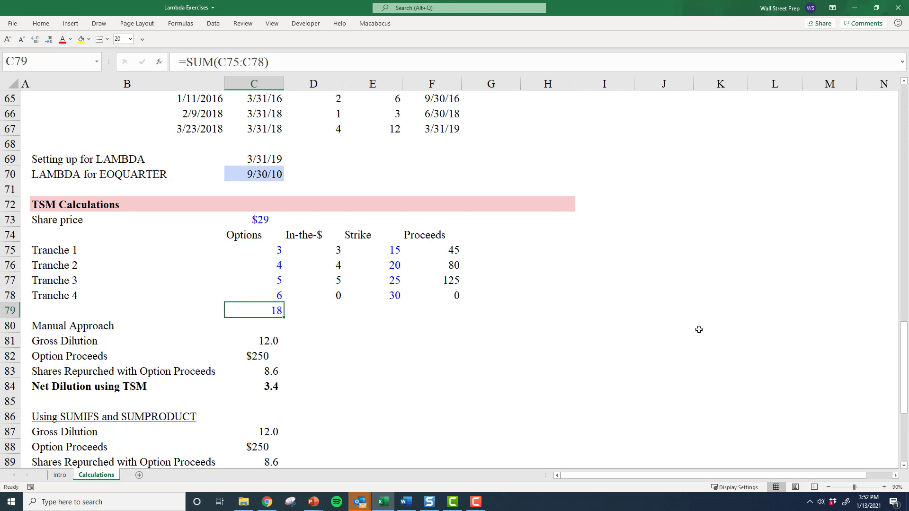
Inspect the In-the-$ formulas for Tranches 4, 3 and 1, with Tranche 4's 6 options and Tranche 1's strike of 15
{"action": "key", "text": "Right"}
{"action": "key", "text": "Up"}
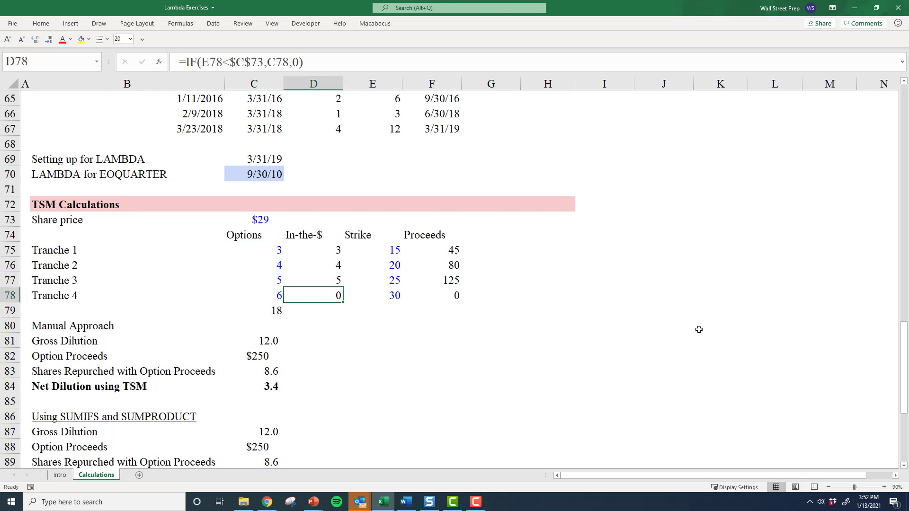
{"action": "key", "text": "Left"}
{"action": "key", "text": "Right"}
{"action": "key", "text": "Up"}
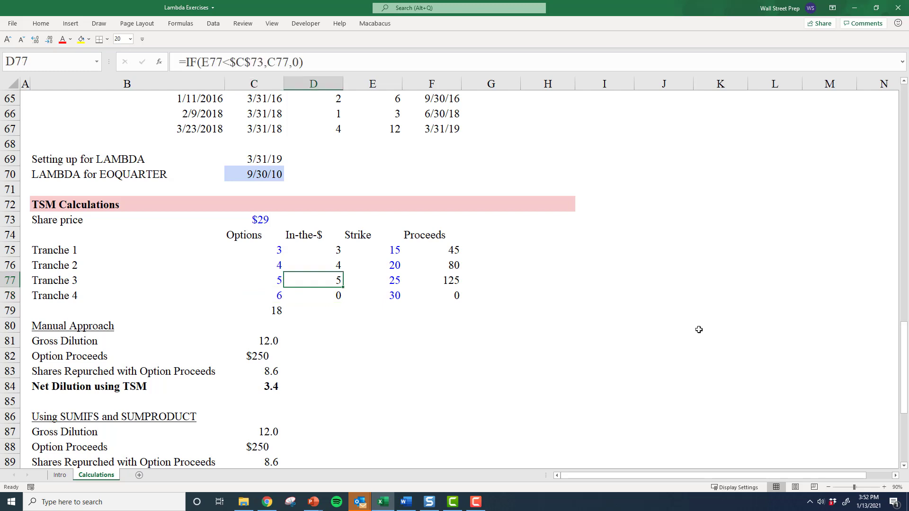
{"action": "key", "text": "Up"}
{"action": "key", "text": "Up"}
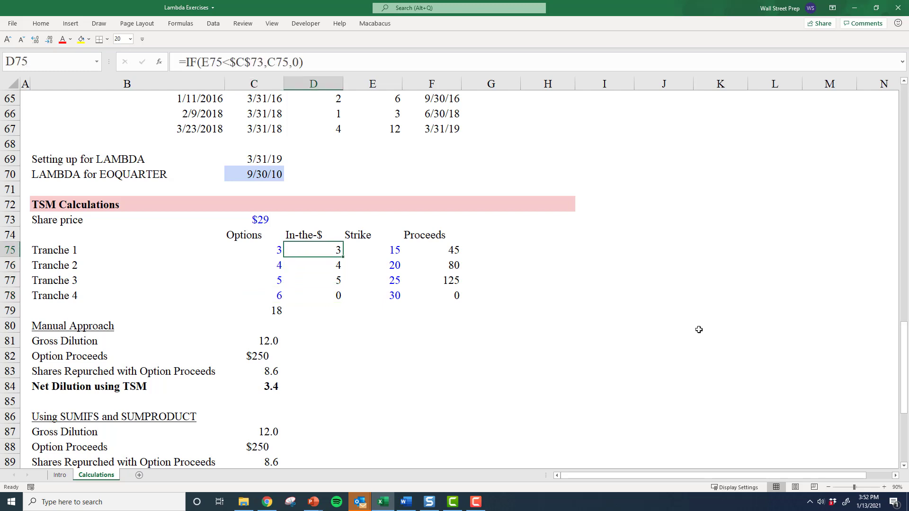
{"action": "key", "text": "Right"}
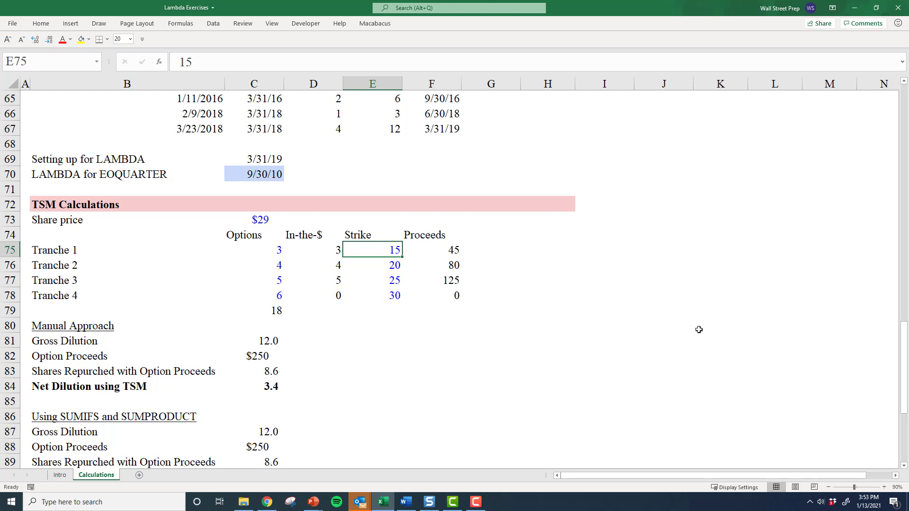
Trace Tranche 1's strike of 15 back to the share price and option counts
{"action": "key", "text": "Up"}
{"action": "key", "text": "Left"}
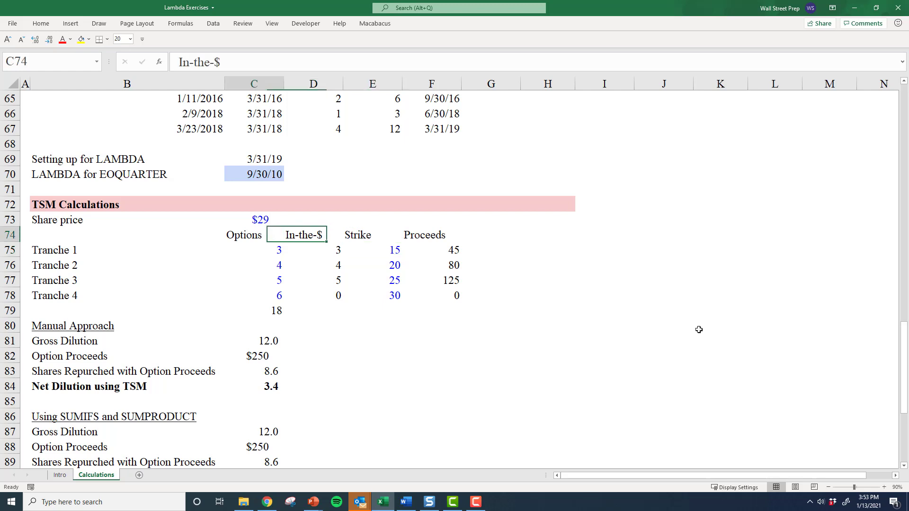
{"action": "key", "text": "Up"}
{"action": "key", "text": "Left"}
{"action": "key", "text": "Down"}
{"action": "key", "text": "Right"}
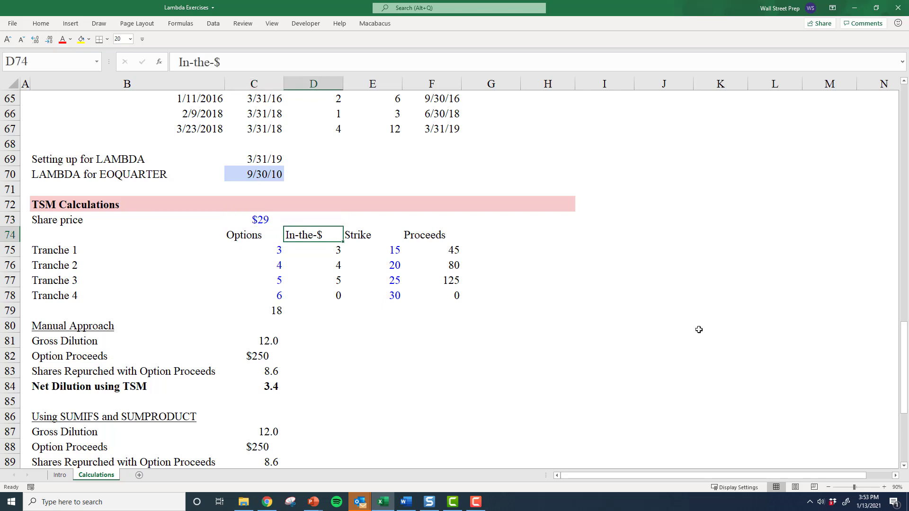
{"action": "key", "text": "Down"}
{"action": "key", "text": "Right"}
{"action": "key", "text": "Left"}
{"action": "key", "text": "Up"}
{"action": "key", "text": "Left"}
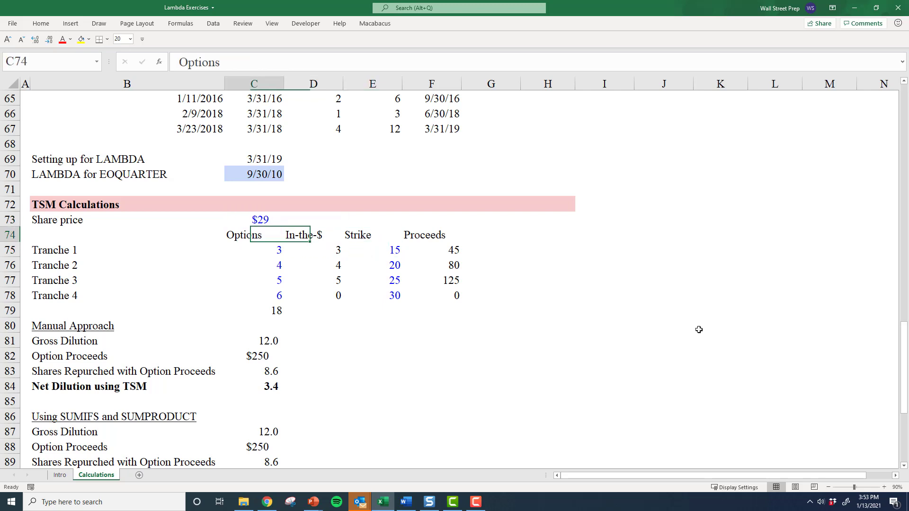
{"action": "key", "text": "Up"}
{"action": "key", "text": "Left"}
{"action": "key", "text": "Down"}
{"action": "key", "text": "Right"}
{"action": "key", "text": "Right"}
{"action": "key", "text": "Right"}
{"action": "key", "text": "Down"}
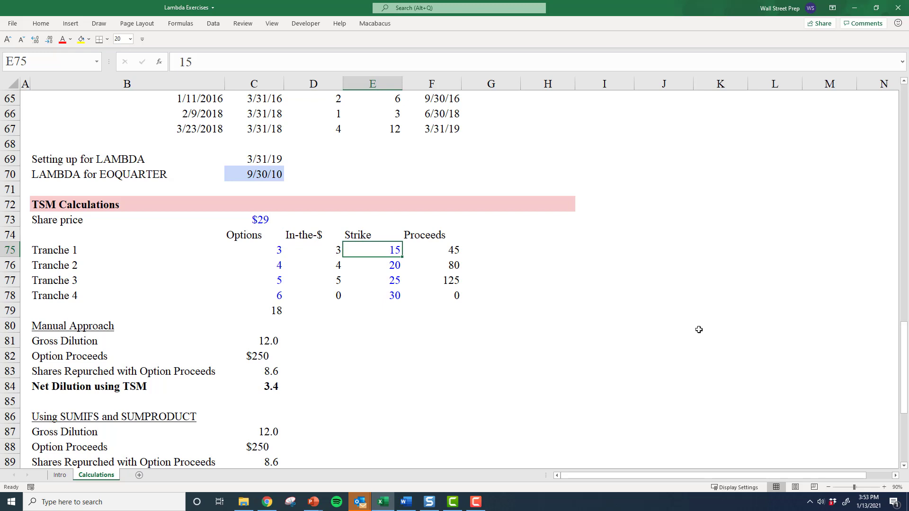
Step from the share price down through the strikes to Tranche 4's strike of 30
{"action": "key", "text": "Up"}
{"action": "key", "text": "Left"}
{"action": "key", "text": "Up"}
{"action": "key", "text": "Left"}
{"action": "key", "text": "Right"}
{"action": "key", "text": "Down"}
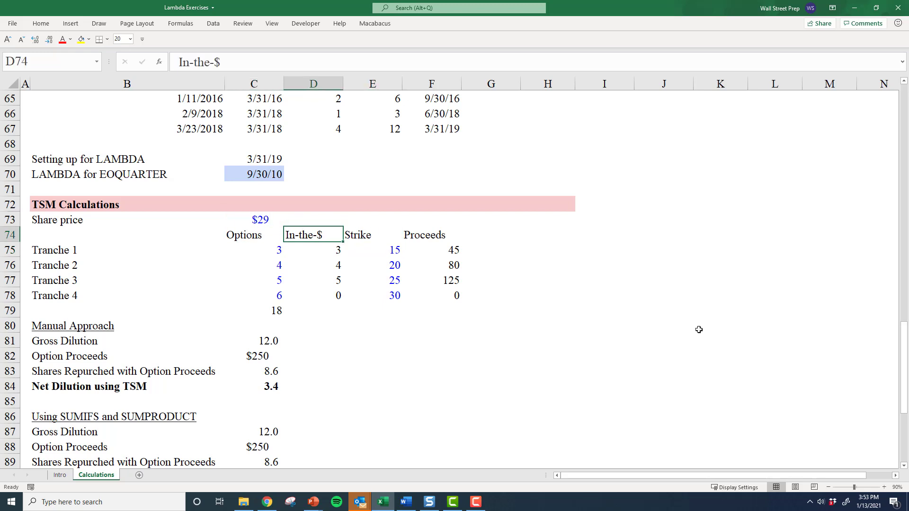
{"action": "key", "text": "Right"}
{"action": "key", "text": "Down"}
{"action": "key", "text": "Down"}
{"action": "key", "text": "Down"}
{"action": "key", "text": "Down"}
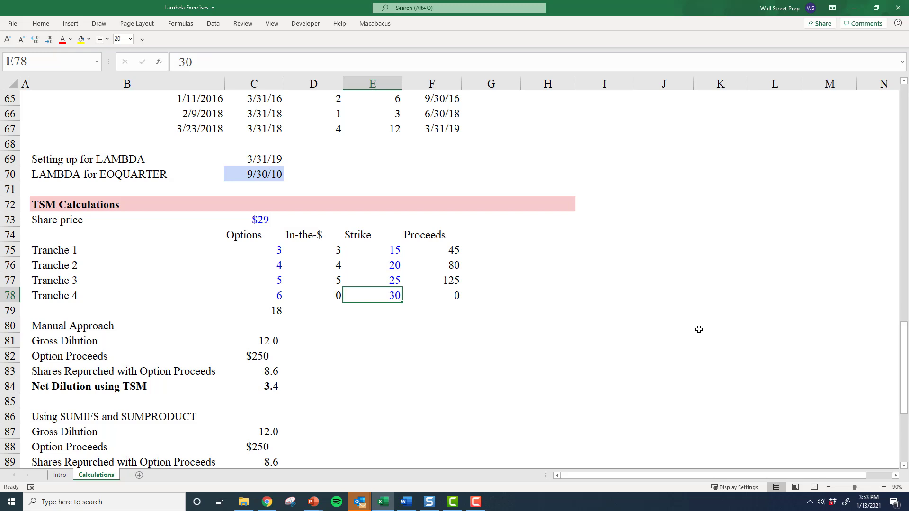
AutoSum the In-the-$ column into D79, giving 12 options in the money
{"action": "key", "text": "Up"}
{"action": "key", "text": "Left"}
{"action": "key", "text": "Up"}
{"action": "key", "text": "Left"}
{"action": "key", "text": "Up"}
{"action": "key", "text": "Up"}
{"action": "key", "text": "Up"}
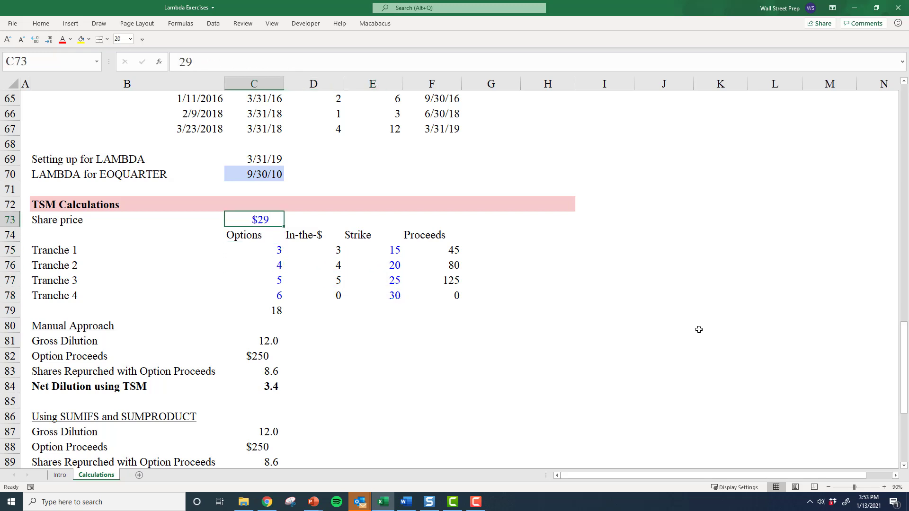
{"action": "key", "text": "Right"}
{"action": "key", "text": "Down"}
{"action": "key", "text": "Down"}
{"action": "key", "text": "Down"}
{"action": "key", "text": "Down"}
{"action": "key", "text": "Down"}
{"action": "key", "text": "Down"}
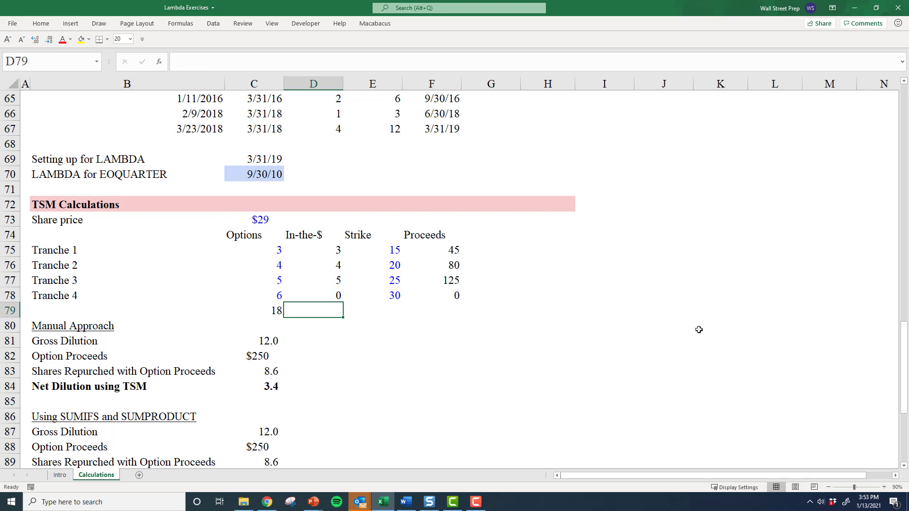
{"action": "key", "text": "alt+equal"}
{"action": "key", "text": "ctrl+Return"}
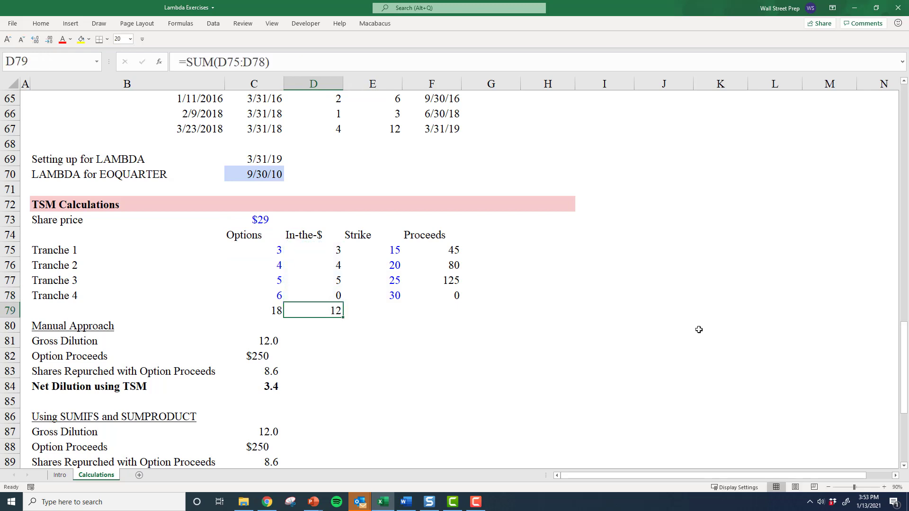
Review the new In-the-$ total and the Tranche 2 and 3 in-the-money values
{"action": "key", "text": "F2"}
{"action": "key", "text": "Tab"}
{"action": "key", "text": "Up"}
{"action": "key", "text": "Right"}
{"action": "key", "text": "Up"}
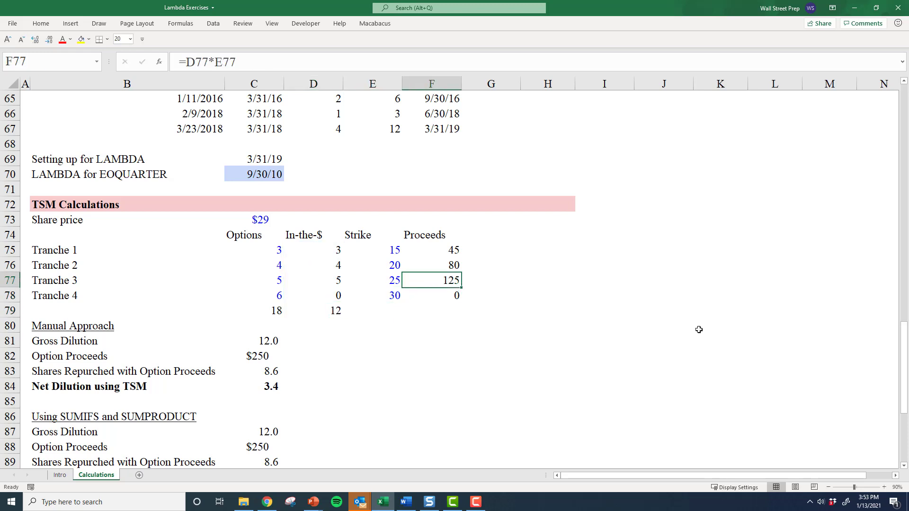
{"action": "key", "text": "Left"}
{"action": "key", "text": "Left"}
{"action": "key", "text": "Up"}
{"action": "key", "text": "F2"}
{"action": "key", "text": "Return"}
{"action": "key", "text": "F2"}
Check the four strike prices, including Tranche 1's 15, Tranche 2's 20 and Tranche 3's 25
{"action": "key", "text": "Tab"}
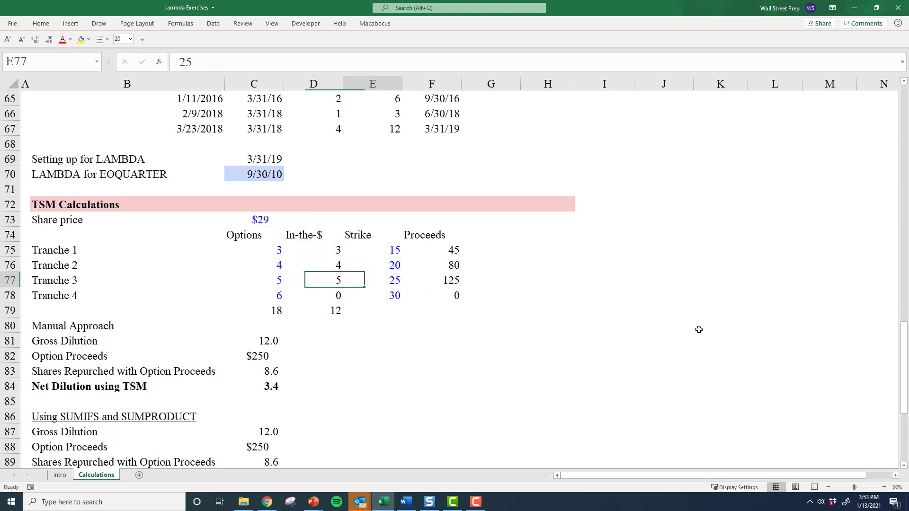
{"action": "key", "text": "Right"}
{"action": "key", "text": "Up"}
{"action": "key", "text": "Up"}
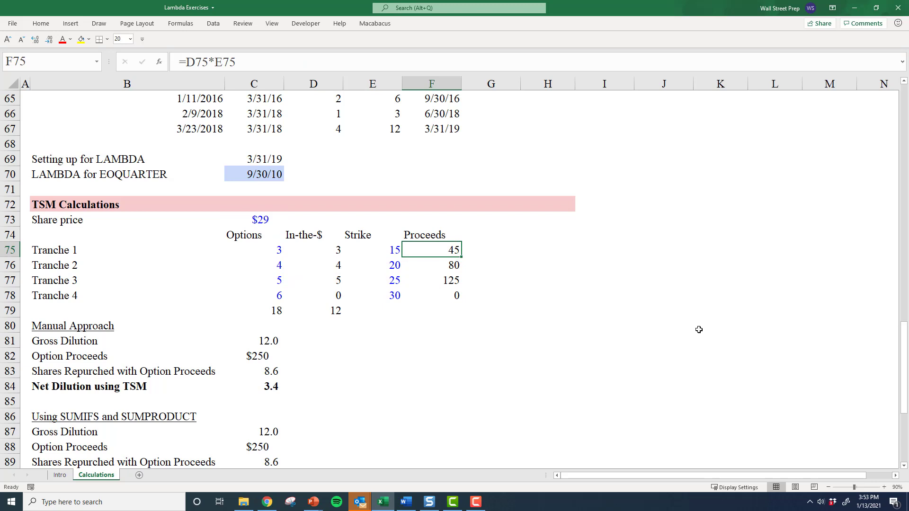
{"action": "key", "text": "Left"}
{"action": "key", "text": "shift+Down"}
{"action": "key", "text": "shift+Down"}
{"action": "key", "text": "shift+Down"}
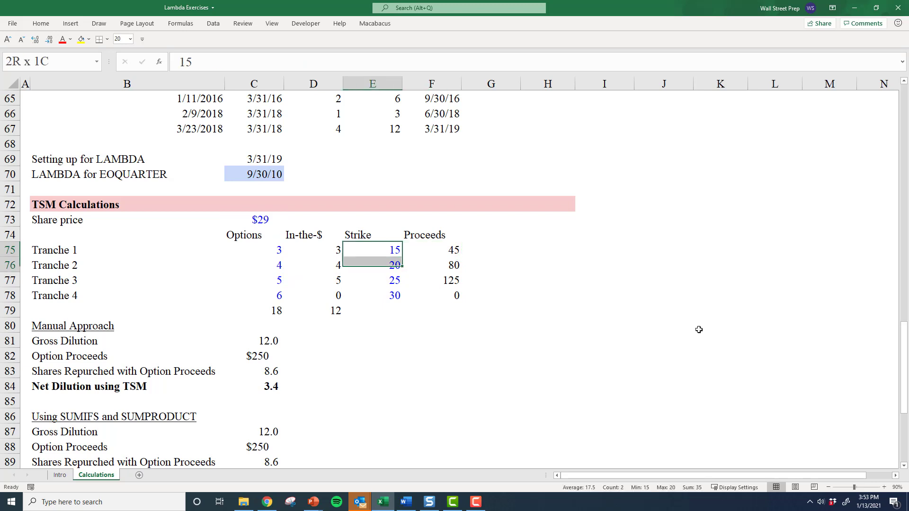
{"action": "key", "text": "Down"}
{"action": "key", "text": "Up"}
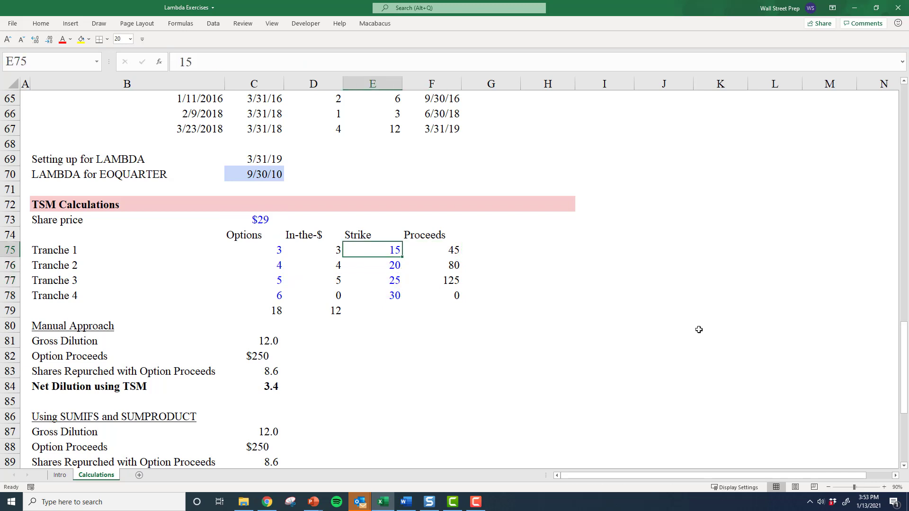
{"action": "key", "text": "Down"}
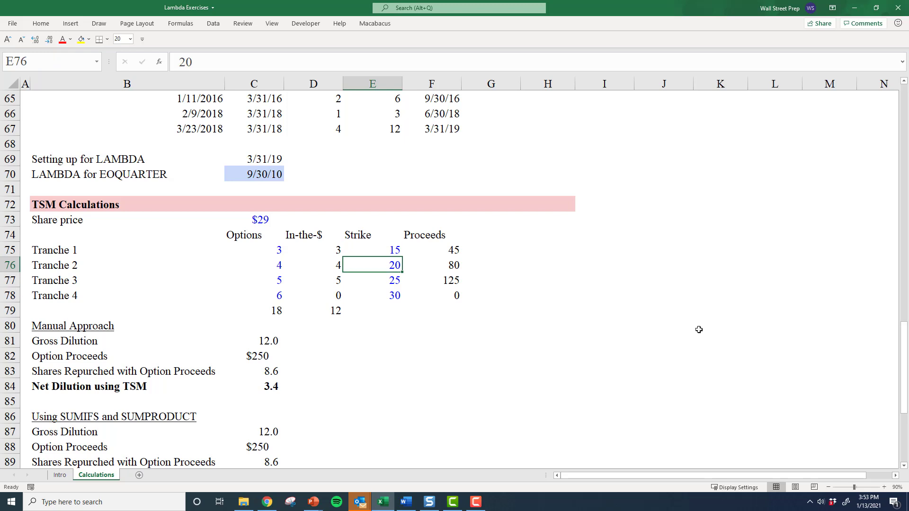
Move back by way of the share price to the In-the-$ heading
{"action": "key", "text": "Right"}
{"action": "key", "text": "Up"}
{"action": "key", "text": "Left"}
{"action": "key", "text": "Up"}
{"action": "key", "text": "Left"}
{"action": "key", "text": "Up"}
{"action": "key", "text": "Left"}
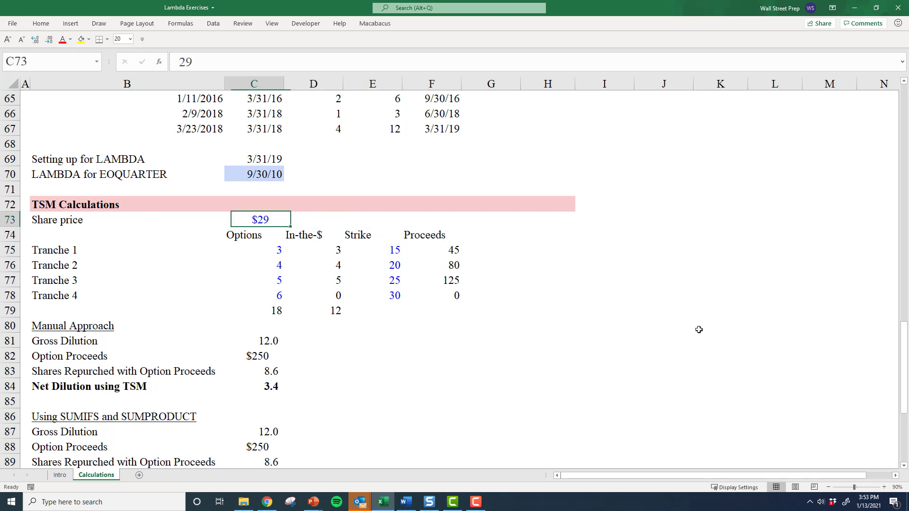
{"action": "key", "text": "Right"}
{"action": "key", "text": "Down"}
Inspect the proceeds formulas for Tranches 1 to 3 and leave them unchanged
{"action": "key", "text": "Down"}
{"action": "key", "text": "Right"}
{"action": "key", "text": "Right"}
{"action": "key", "text": "F2"}
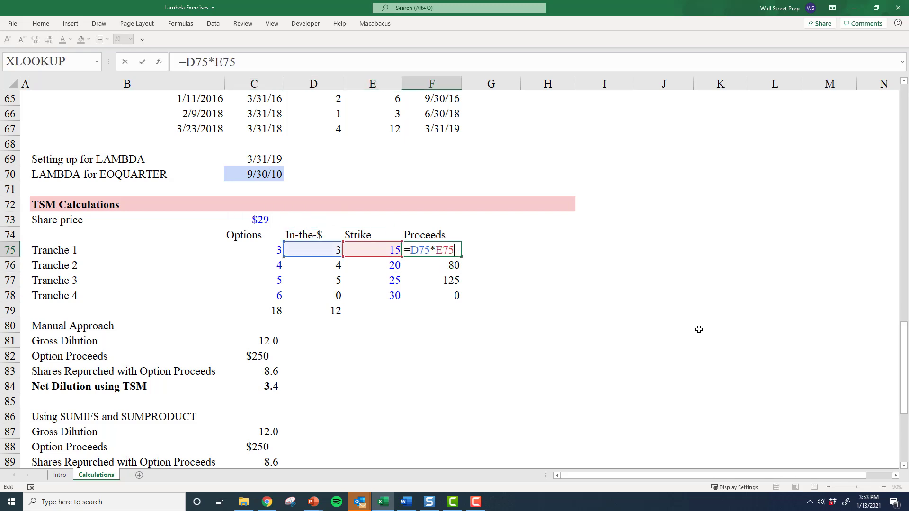
{"action": "key", "text": "Escape"}
{"action": "key", "text": "F2"}
{"action": "key", "text": "Escape"}
{"action": "key", "text": "Down"}
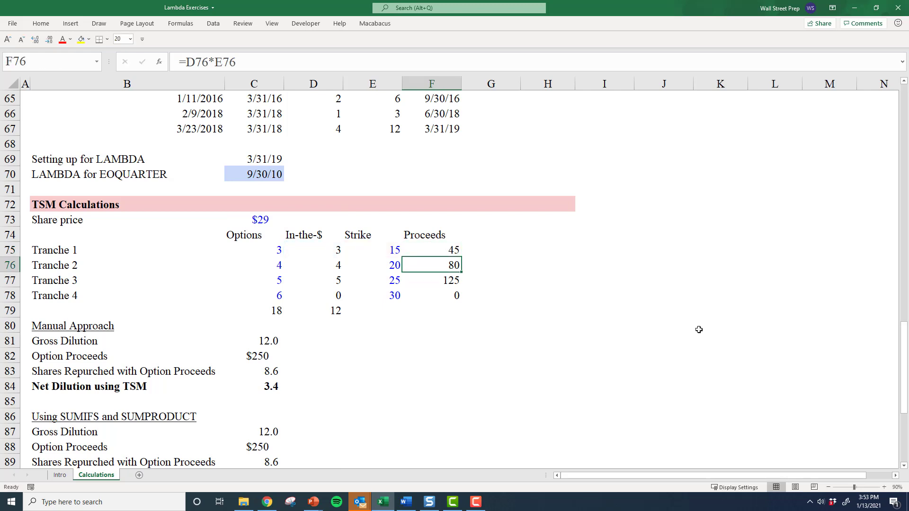
{"action": "key", "text": "F2"}
{"action": "key", "text": "Escape"}
{"action": "key", "text": "Down"}
{"action": "key", "text": "F2"}
{"action": "key", "text": "Escape"}
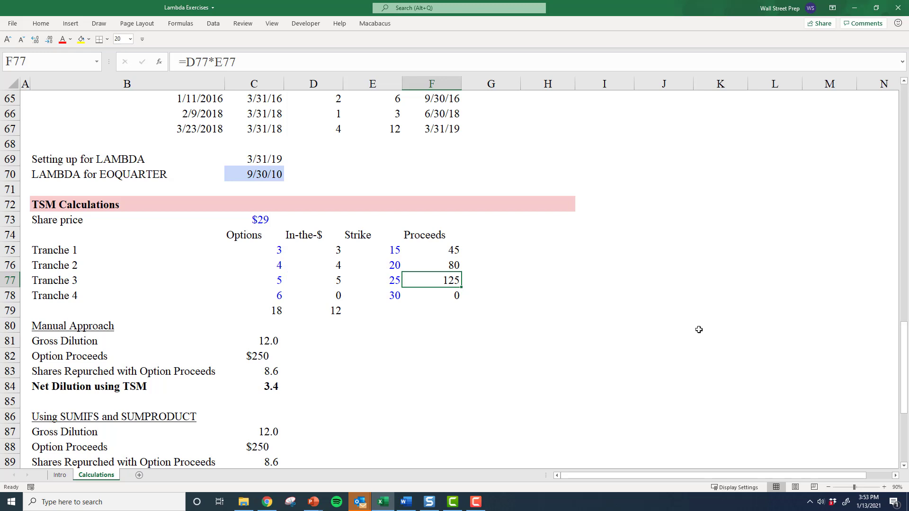
Navigate from the share price in C73 and the In-the-$ formula in D75 to the Proceeds formula in F75
{"action": "key", "text": "Up"}
{"action": "key", "text": "Up"}
{"action": "key", "text": "Left"}
{"action": "key", "text": "Left"}
{"action": "key", "text": "Left"}
{"action": "key", "text": "Up"}
{"action": "key", "text": "Up"}
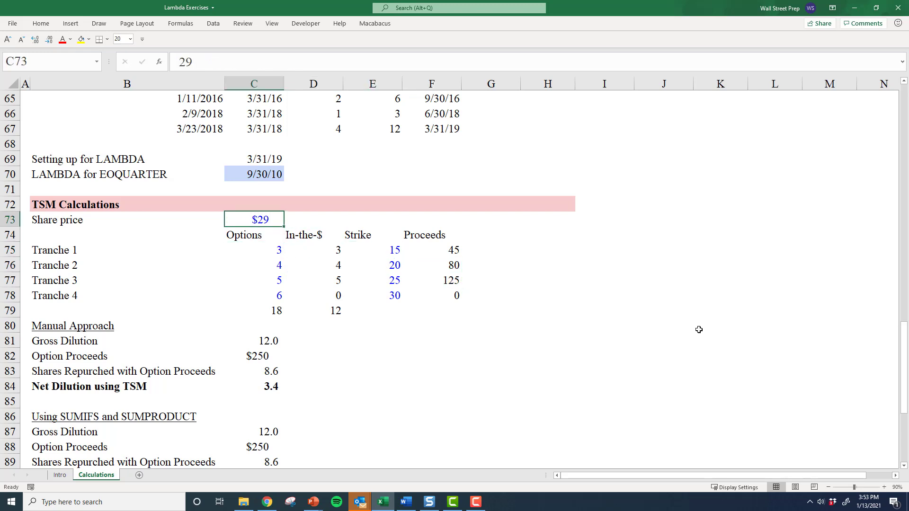
{"action": "key", "text": "Right"}
{"action": "key", "text": "Down"}
{"action": "key", "text": "Right"}
{"action": "key", "text": "Down"}
{"action": "key", "text": "Right"}
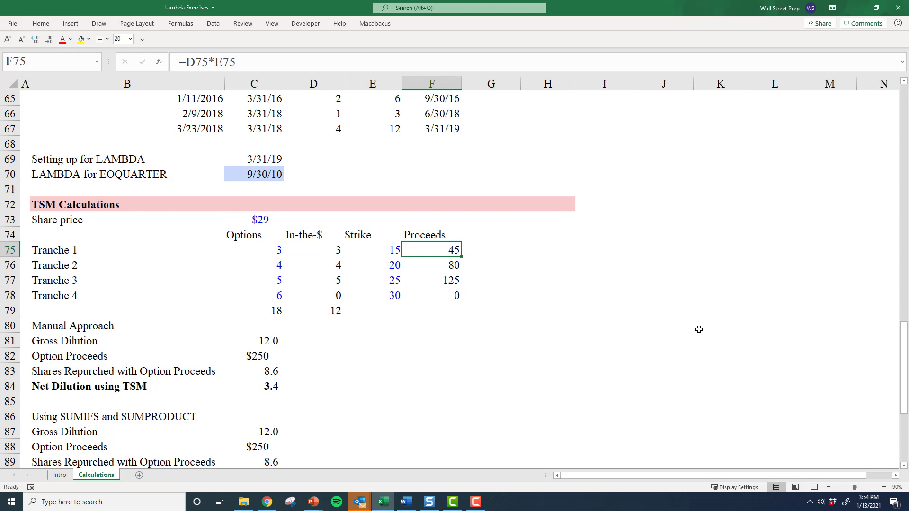
Review the F75–F77 proceeds formulas, then AutoSum F75:F78 into F79 for a total of 250
{"action": "key", "text": "Down"}
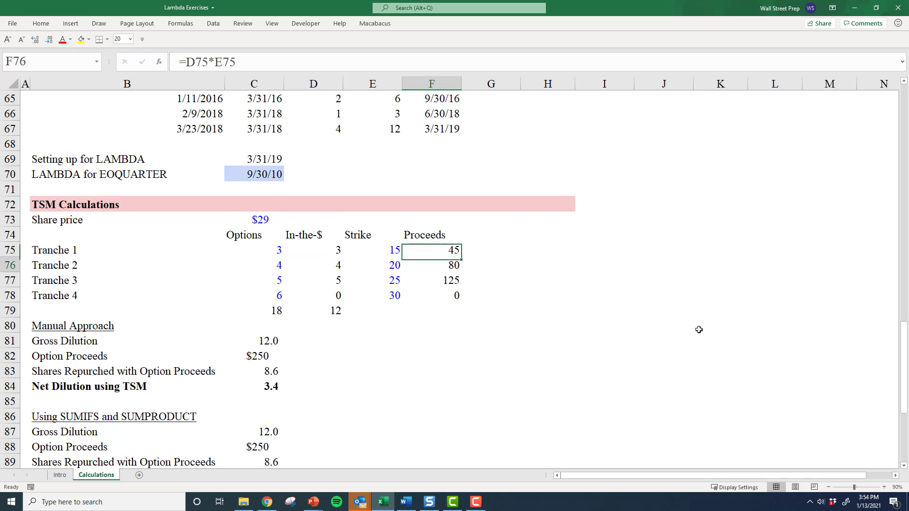
{"action": "key", "text": "Up"}
{"action": "key", "text": "F2"}
{"action": "key", "text": "Return"}
{"action": "key", "text": "F2"}
{"action": "key", "text": "Return"}
{"action": "key", "text": "F2"}
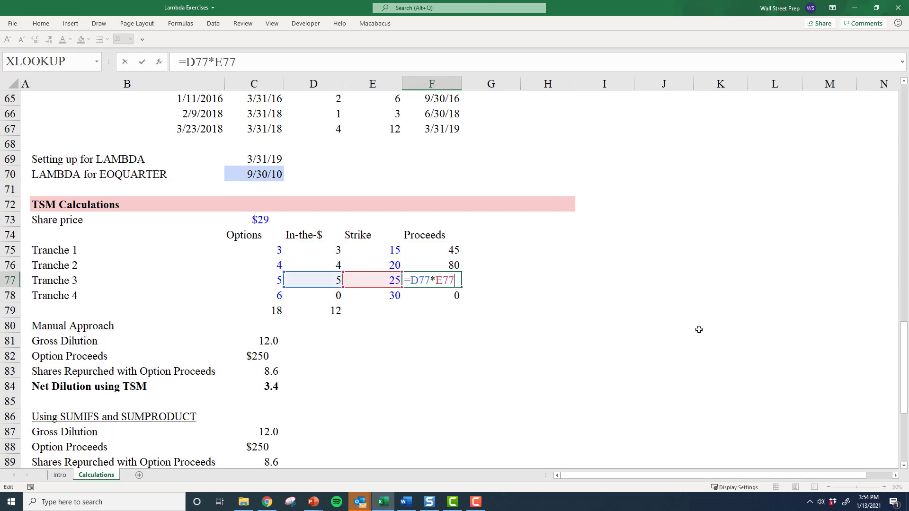
{"action": "key", "text": "Return"}
{"action": "key", "text": "Down"}
{"action": "key", "text": "alt+equal"}
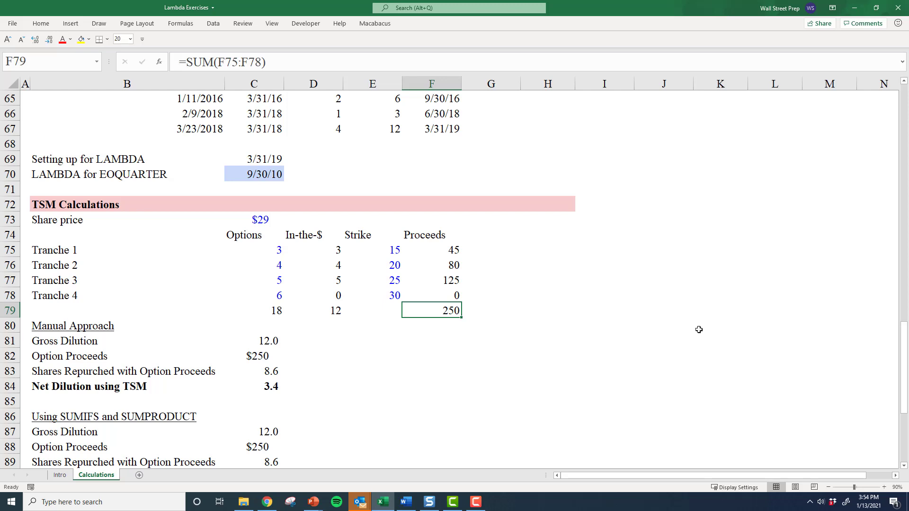
{"action": "key", "text": "Up"}
{"action": "key", "text": "Left"}
{"action": "key", "text": "Left"}
{"action": "key", "text": "Left"}
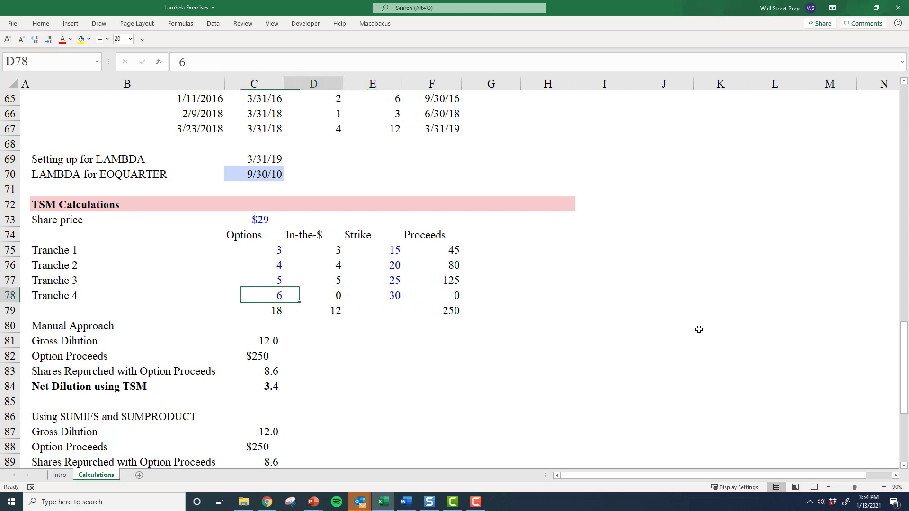
{"action": "key", "text": "Up"}
{"action": "key", "text": "Up"}
{"action": "key", "text": "Up"}
{"action": "key", "text": "Down"}
{"action": "key", "text": "Down"}
{"action": "key", "text": "Left"}
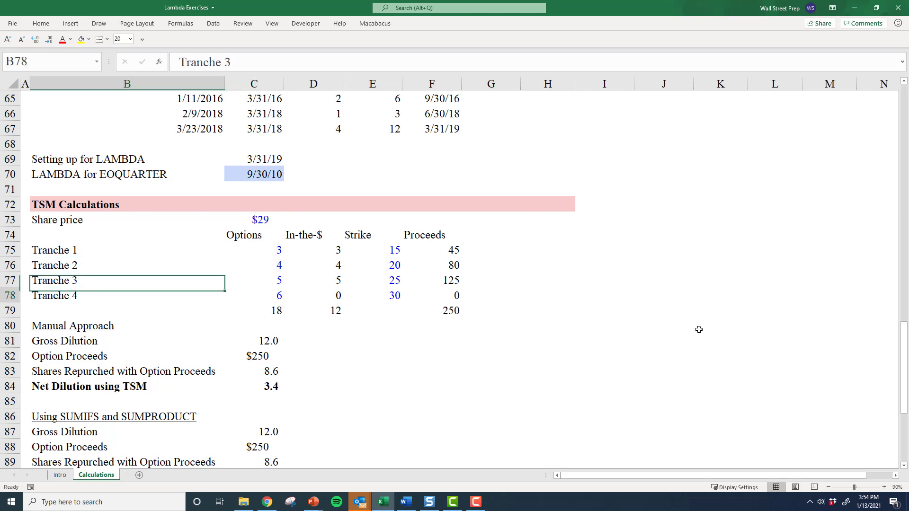
{"action": "key", "text": "Down"}
{"action": "key", "text": "Down"}
{"action": "key", "text": "Down"}
{"action": "key", "text": "Down"}
{"action": "key", "text": "Right"}
{"action": "key", "text": "F2"}
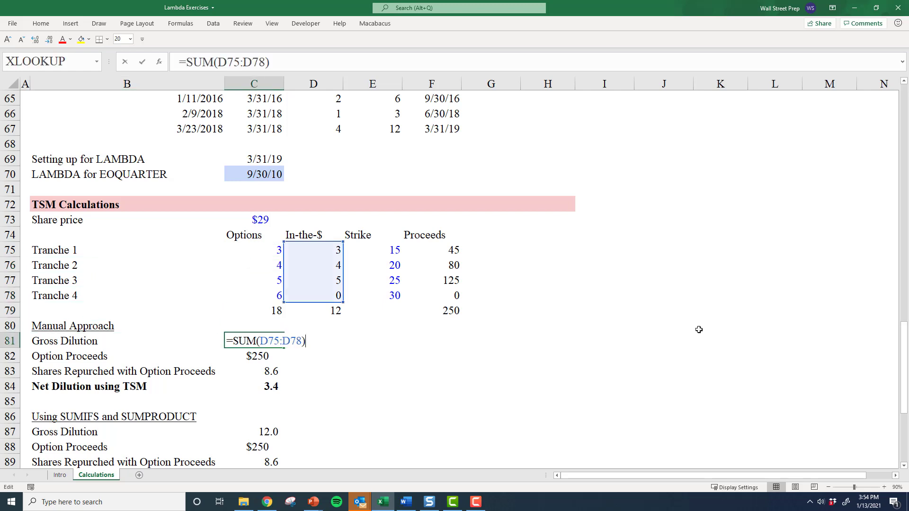
{"action": "key", "text": "Escape"}
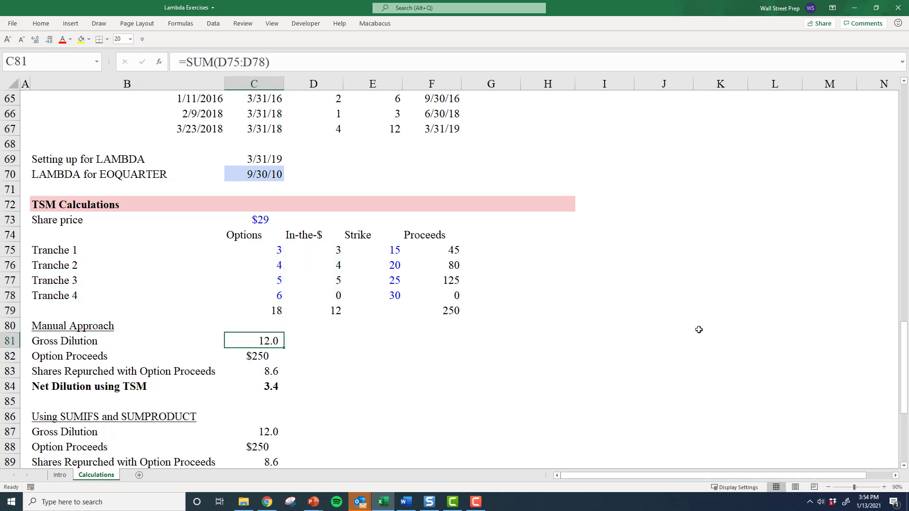
{"action": "key", "text": "Down"}
{"action": "key", "text": "Down"}
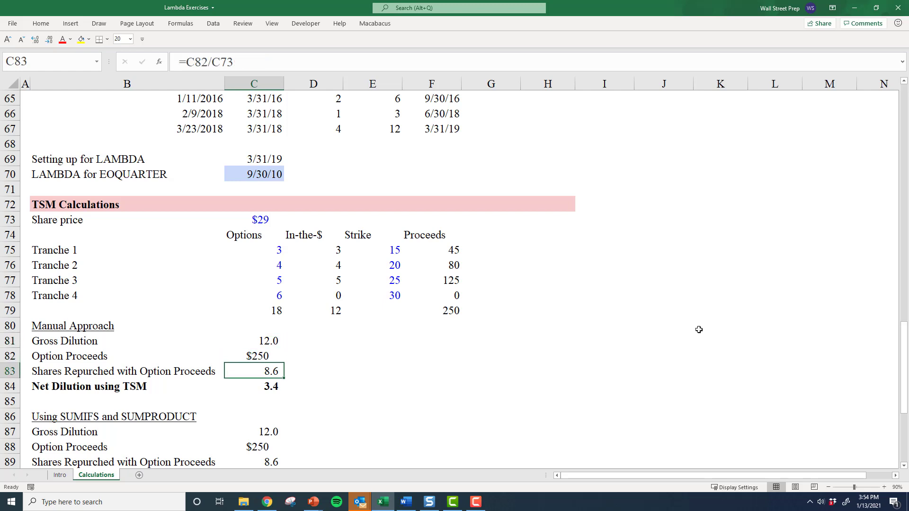
{"action": "key", "text": "Up"}
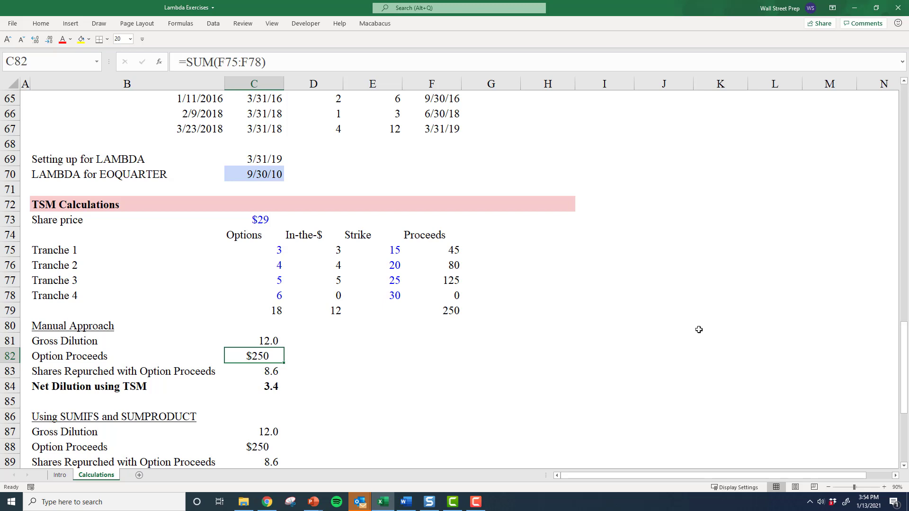
{"action": "key", "text": "Up"}
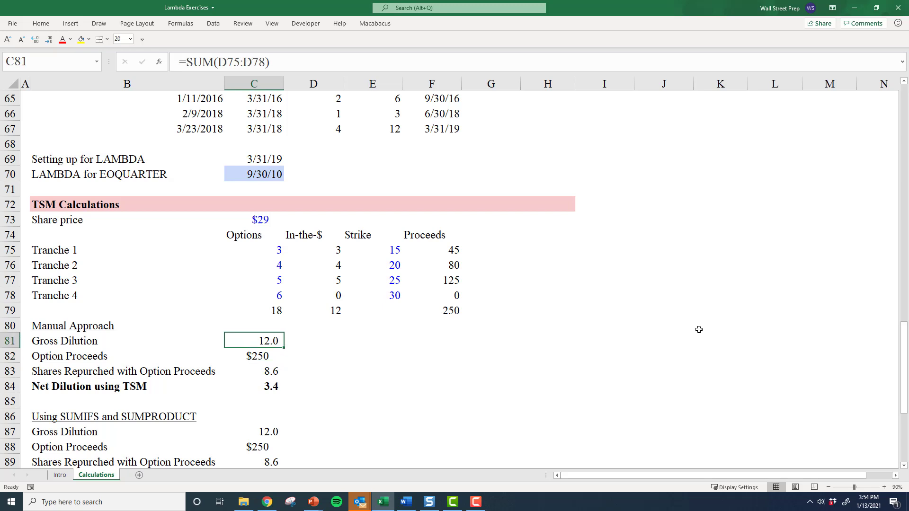
{"action": "key", "text": "Down"}
{"action": "key", "text": "Down"}
{"action": "key", "text": "F2"}
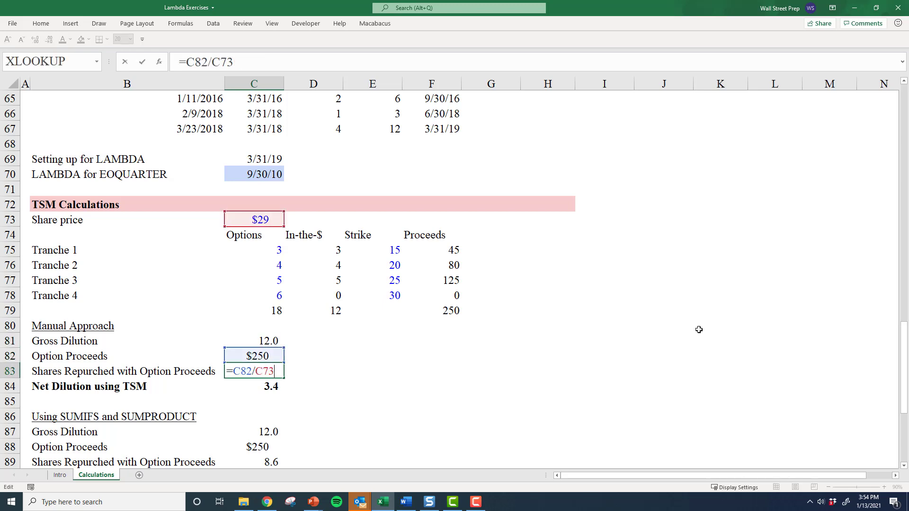
{"action": "key", "text": "Escape"}
{"action": "key", "text": "F2"}
{"action": "key", "text": "Escape"}
{"action": "key", "text": "Up"}
{"action": "key", "text": "Up"}
{"action": "key", "text": "Down"}
{"action": "key", "text": "Down"}
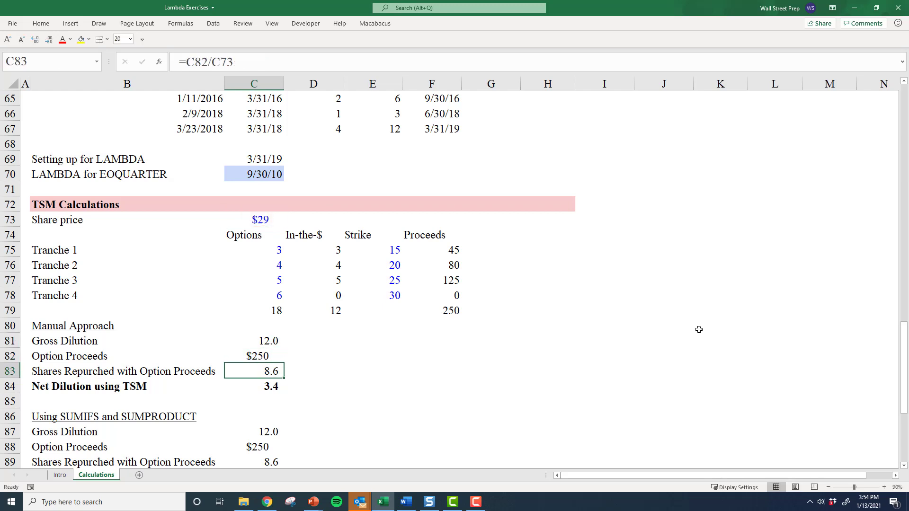
{"action": "key", "text": "Down"}
{"action": "key", "text": "F2"}
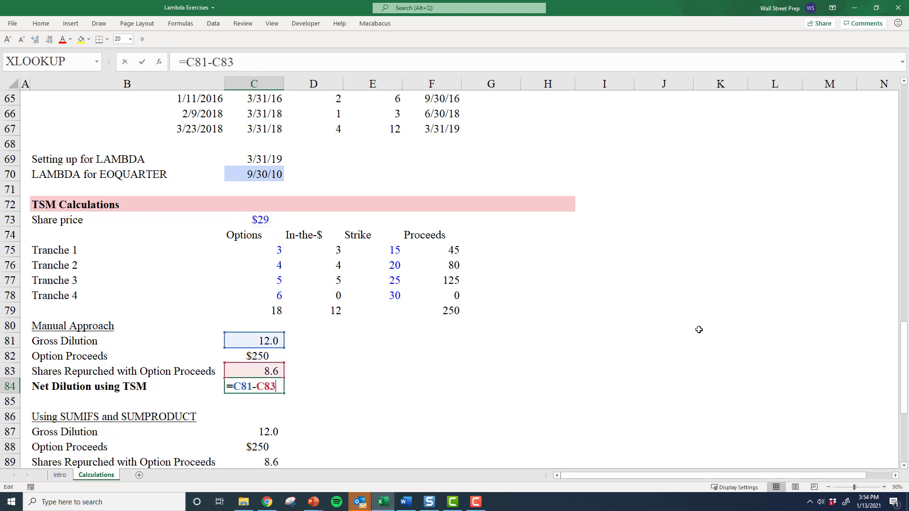
{"action": "key", "text": "Escape"}
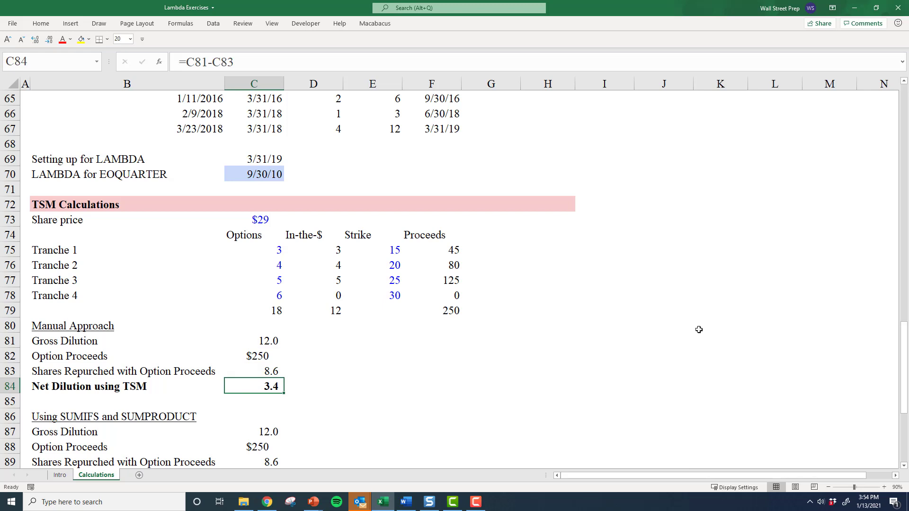
{"action": "key", "text": "Up"}
{"action": "key", "text": "Up"}
{"action": "key", "text": "Up"}
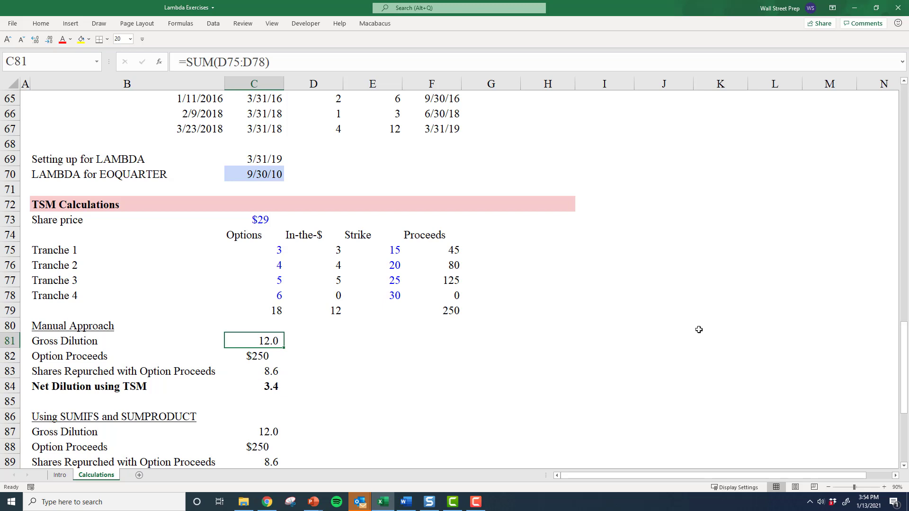
{"action": "key", "text": "Down"}
{"action": "key", "text": "Down"}
{"action": "key", "text": "Down"}
{"action": "key", "text": "Down"}
{"action": "key", "text": "Down"}
{"action": "key", "text": "Down"}
{"action": "key", "text": "Down"}
{"action": "key", "text": "Down"}
{"action": "key", "text": "Down"}
{"action": "key", "text": "Down"}
{"action": "key", "text": "Down"}
{"action": "key", "text": "Up"}
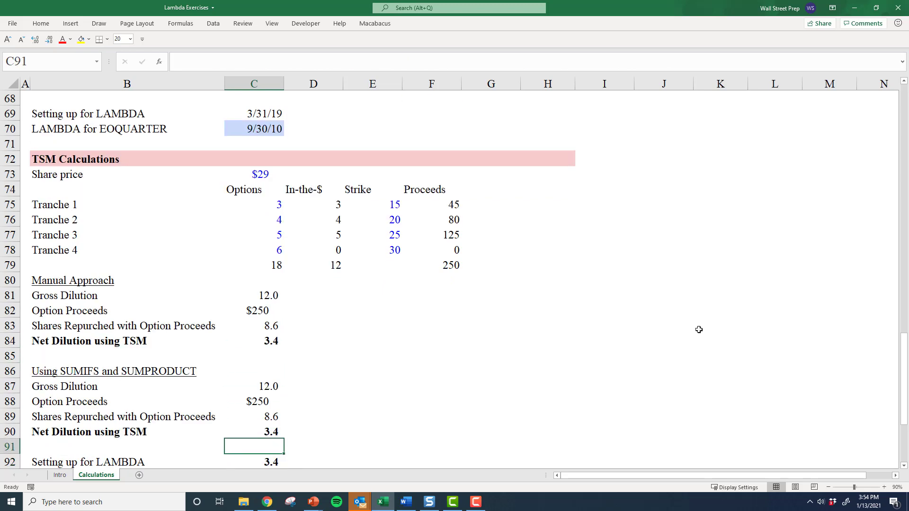
{"action": "key", "text": "Up"}
{"action": "key", "text": "Up"}
{"action": "key", "text": "Up"}
{"action": "key", "text": "Up"}
{"action": "key", "text": "Up"}
{"action": "key", "text": "Up"}
{"action": "key", "text": "Up"}
{"action": "key", "text": "Up"}
{"action": "key", "text": "Up"}
{"action": "key", "text": "Up"}
{"action": "key", "text": "Up"}
{"action": "key", "text": "Up"}
{"action": "key", "text": "Down"}
{"action": "key", "text": "Down"}
{"action": "key", "text": "Down"}
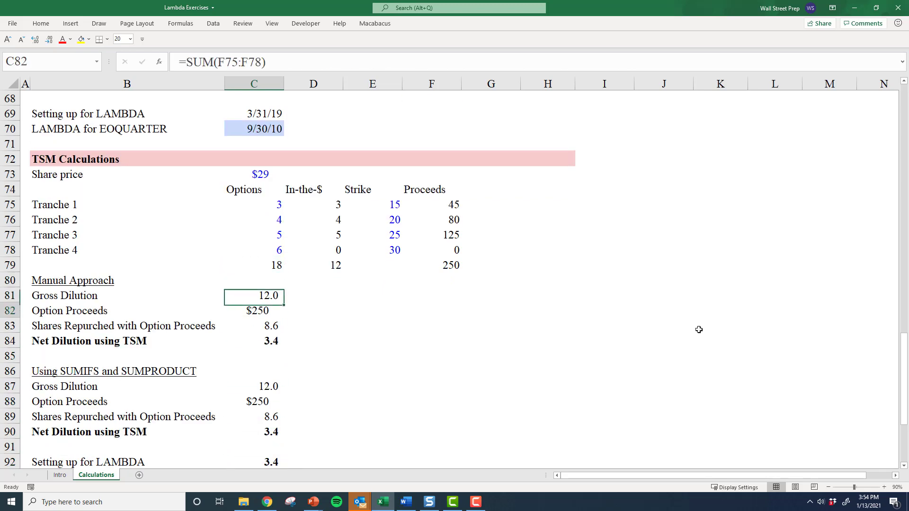
{"action": "key", "text": "Down"}
{"action": "key", "text": "Down"}
{"action": "key", "text": "Down"}
{"action": "key", "text": "Down"}
{"action": "key", "text": "Down"}
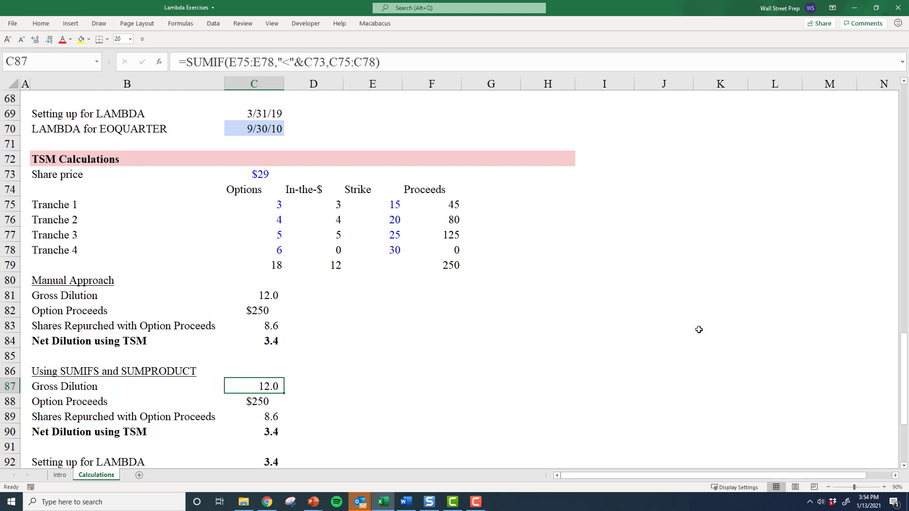
{"action": "key", "text": "F2"}
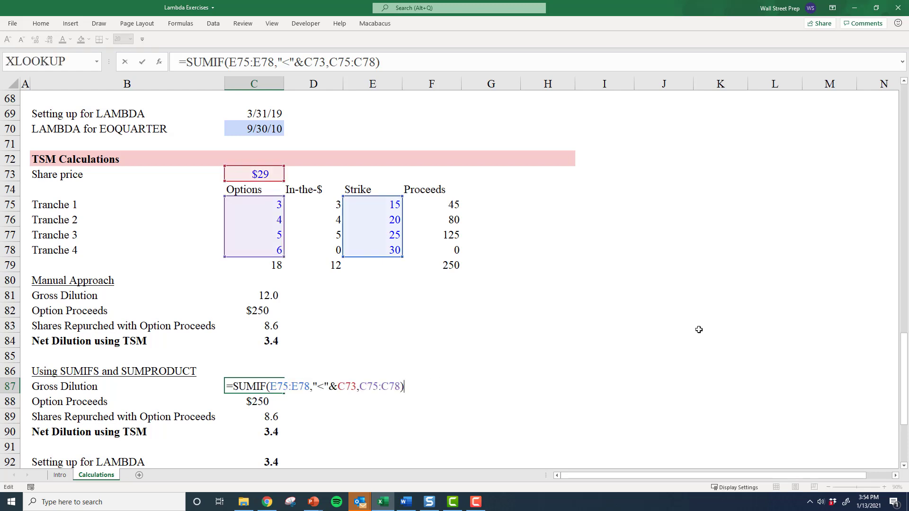
{"action": "key", "text": "Escape"}
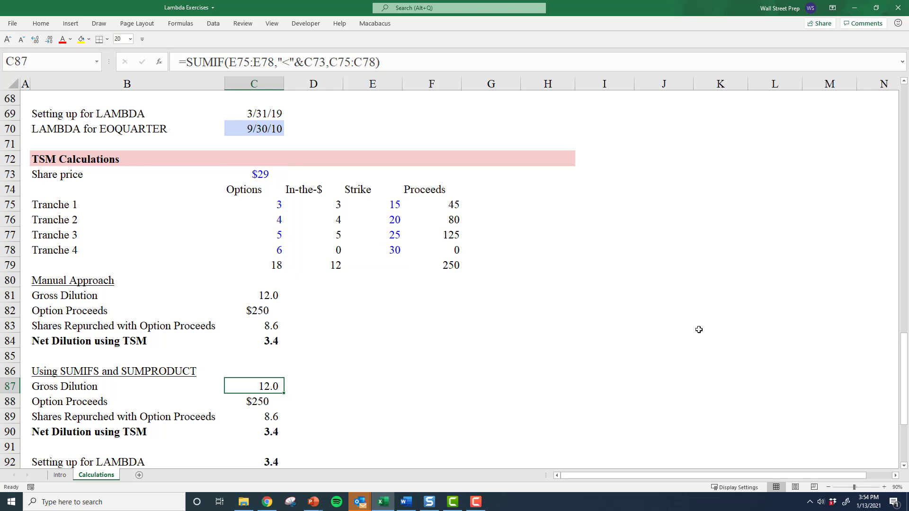
{"action": "key", "text": "F2"}
{"action": "key", "text": "Escape"}
{"action": "key", "text": "F2"}
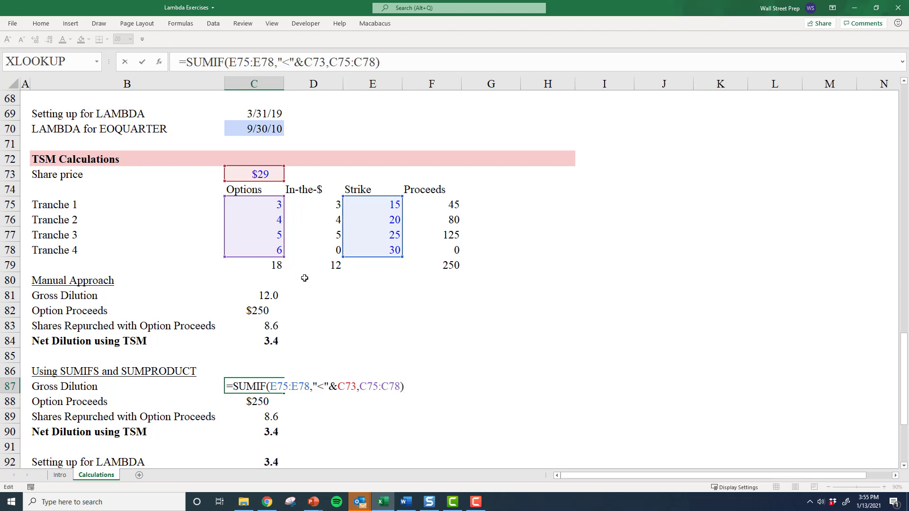
{"action": "key", "text": "ctrl+Return"}
{"action": "key", "text": "F2"}
{"action": "key", "text": "ctrl+Return"}
{"action": "left_click", "coordinate": [334, 208]}
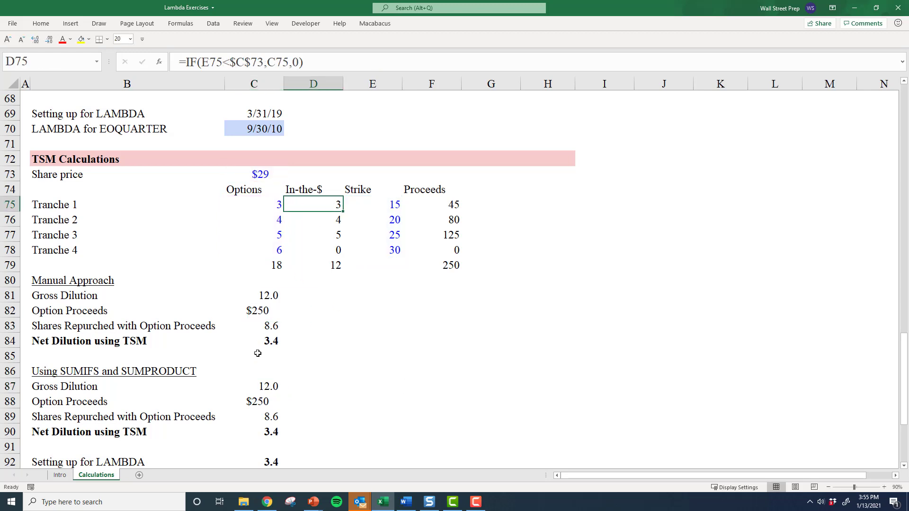
{"action": "double_click", "coordinate": [242, 386]}
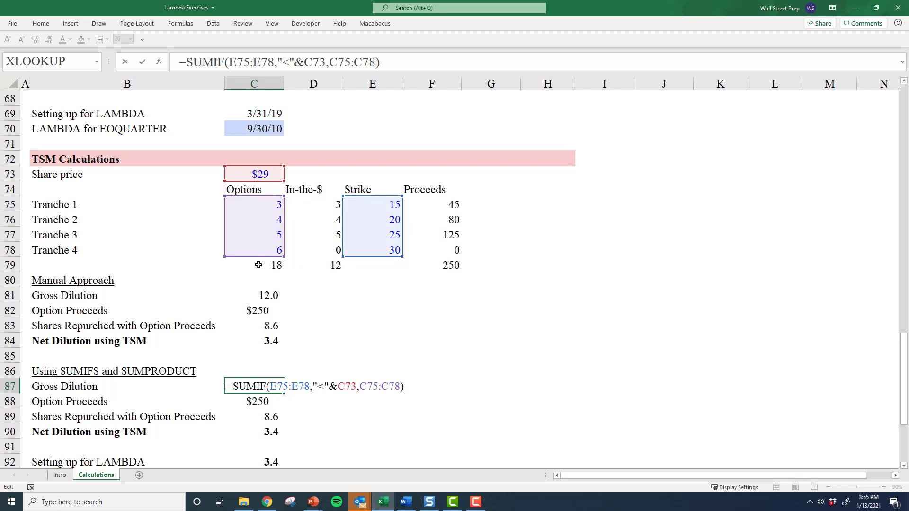
{"action": "key", "text": "Return"}
{"action": "key", "text": "F2"}
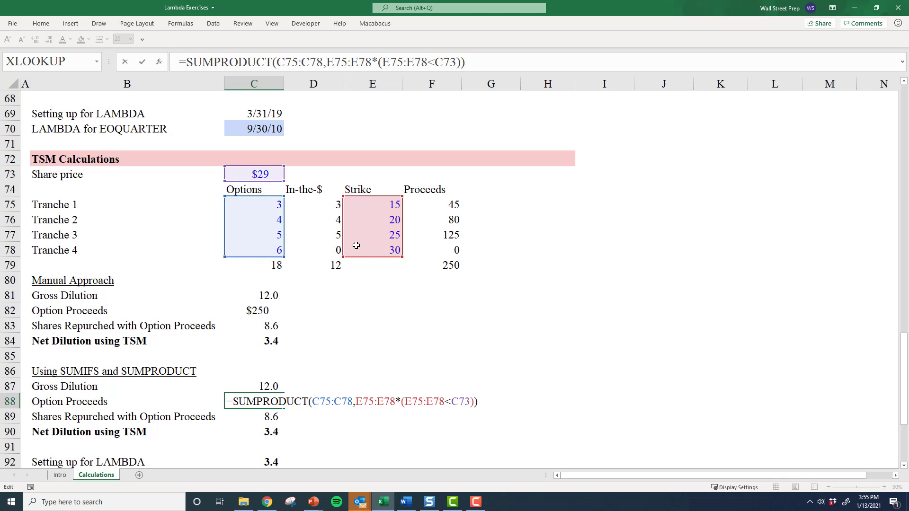
{"action": "key", "text": "Escape"}
{"action": "left_click", "coordinate": [443, 265]}
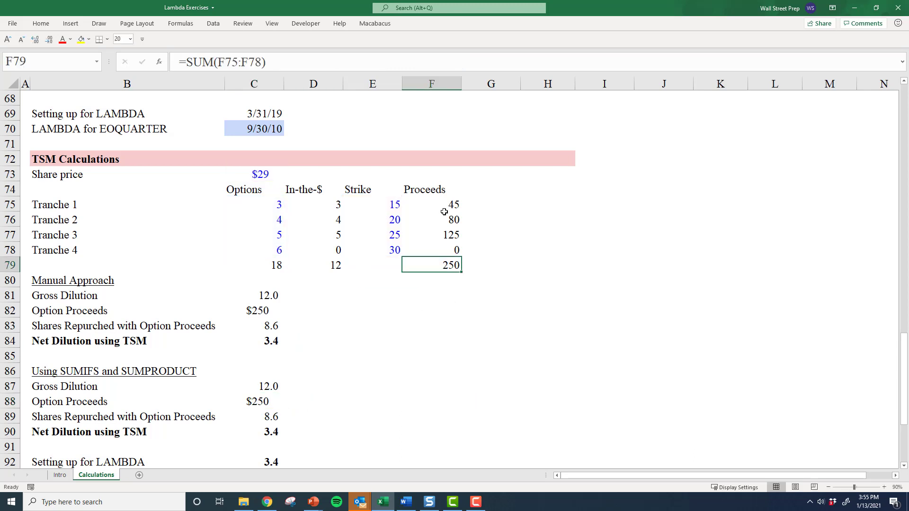
{"action": "left_click_drag", "start_coordinate": [443, 208], "coordinate": [443, 239]}
{"action": "left_click", "coordinate": [449, 265]}
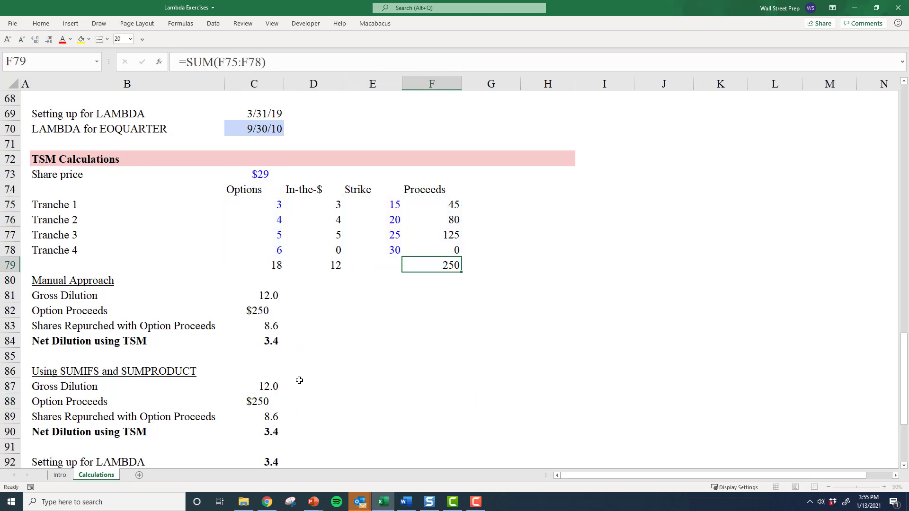
{"action": "left_click", "coordinate": [265, 404]}
{"action": "double_click", "coordinate": [265, 404]}
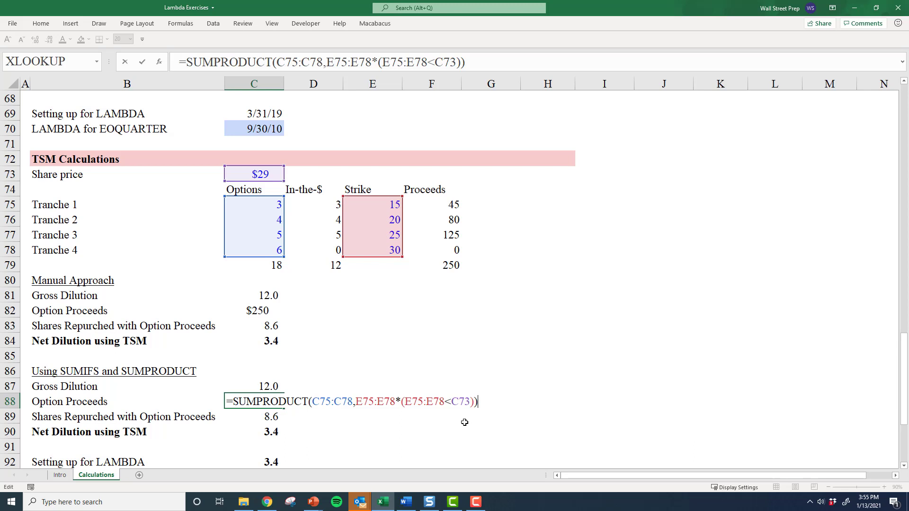
{"action": "key", "text": "Escape"}
{"action": "key", "text": "Up"}
{"action": "key", "text": "F2"}
{"action": "key", "text": "Escape"}
{"action": "key", "text": "Down"}
{"action": "key", "text": "F2"}
{"action": "key", "text": "Escape"}
{"action": "key", "text": "Down"}
{"action": "key", "text": "F2"}
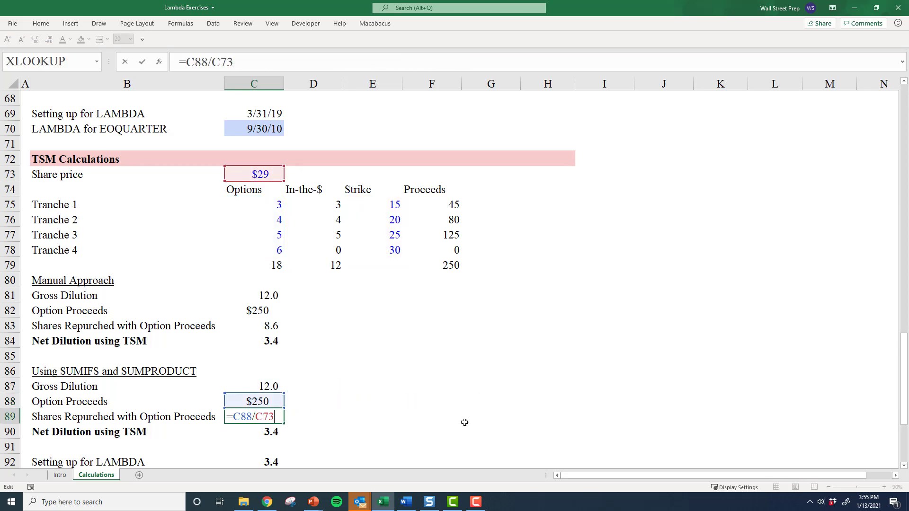
{"action": "key", "text": "Escape"}
{"action": "key", "text": "Down"}
{"action": "key", "text": "F2"}
{"action": "key", "text": "Escape"}
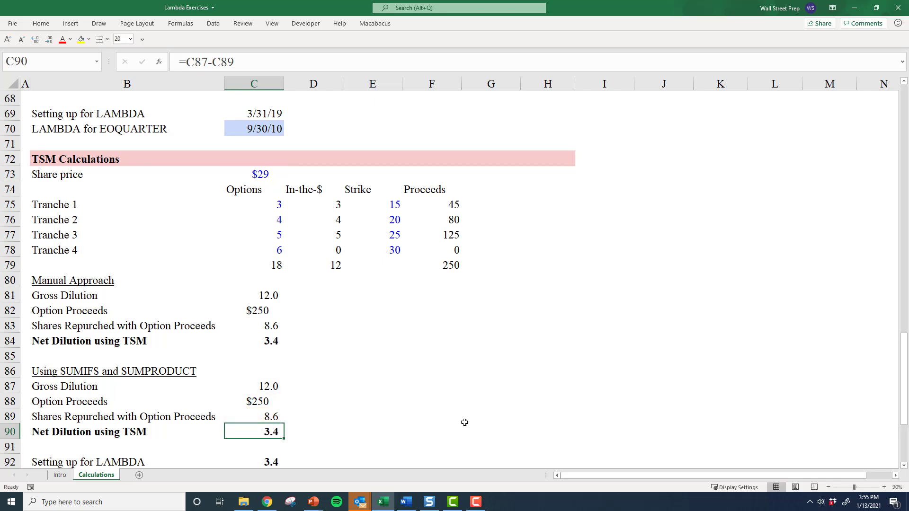
{"action": "key", "text": "Up"}
{"action": "key", "text": "Up"}
{"action": "key", "text": "Up"}
{"action": "key", "text": "Up"}
{"action": "key", "text": "Up"}
{"action": "key", "text": "Up"}
{"action": "key", "text": "Up"}
{"action": "key", "text": "Up"}
{"action": "key", "text": "Up"}
{"action": "key", "text": "Up"}
{"action": "key", "text": "Up"}
{"action": "key", "text": "Up"}
{"action": "key", "text": "Up"}
{"action": "key", "text": "Up"}
{"action": "key", "text": "Up"}
{"action": "key", "text": "Up"}
{"action": "key", "text": "Up"}
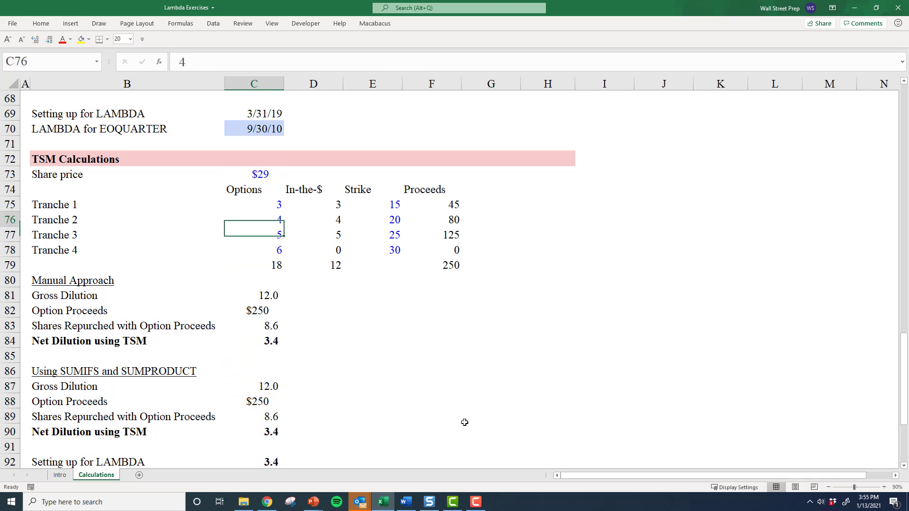
{"action": "type", "text": "34"}
{"action": "key", "text": "Up"}
{"action": "key", "text": "Down"}
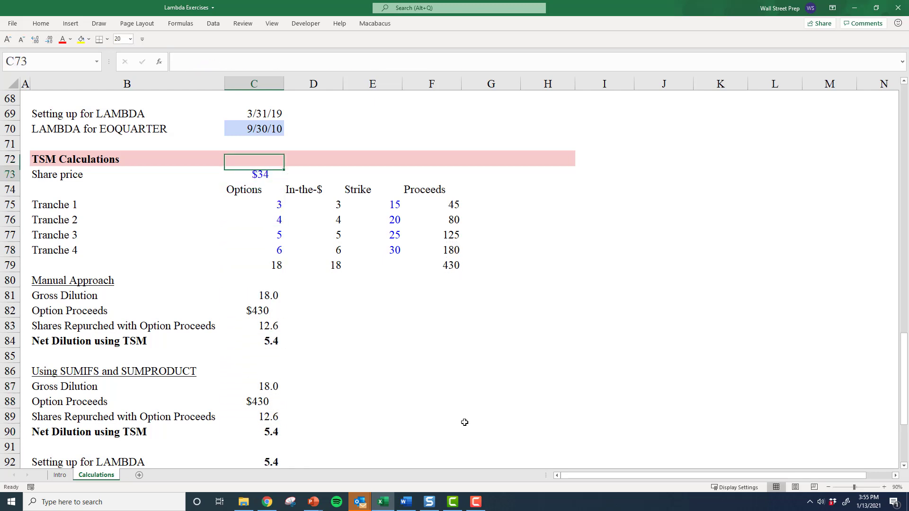
{"action": "key", "text": "ctrl+z"}
{"action": "key", "text": "Down"}
{"action": "key", "text": "Down"}
{"action": "key", "text": "Down"}
{"action": "key", "text": "Down"}
{"action": "key", "text": "Down"}
{"action": "key", "text": "Down"}
{"action": "key", "text": "Down"}
{"action": "key", "text": "Down"}
{"action": "key", "text": "Down"}
{"action": "key", "text": "Down"}
{"action": "key", "text": "Down"}
{"action": "key", "text": "Down"}
{"action": "key", "text": "Down"}
{"action": "key", "text": "Down"}
{"action": "key", "text": "Down"}
{"action": "key", "text": "Down"}
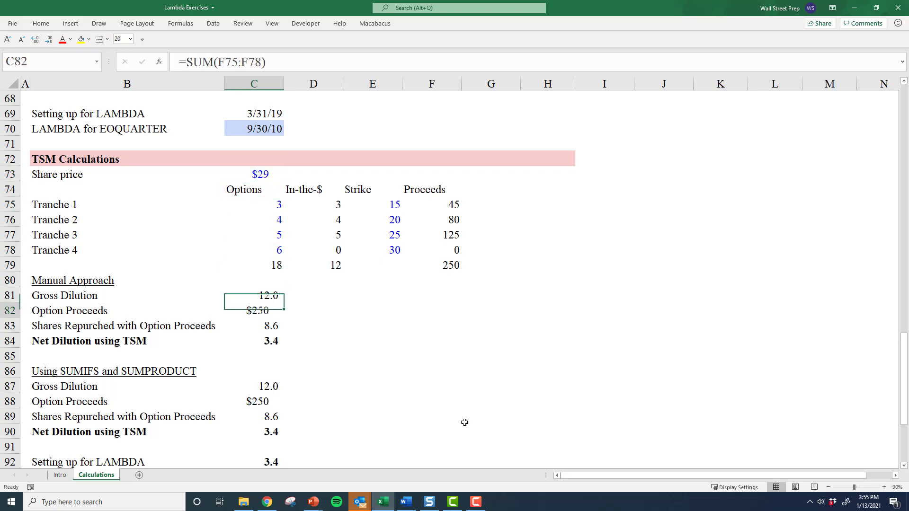
{"action": "key", "text": "Down"}
{"action": "key", "text": "F2"}
{"action": "key", "text": "Escape"}
{"action": "key", "text": "Up"}
{"action": "key", "text": "F2"}
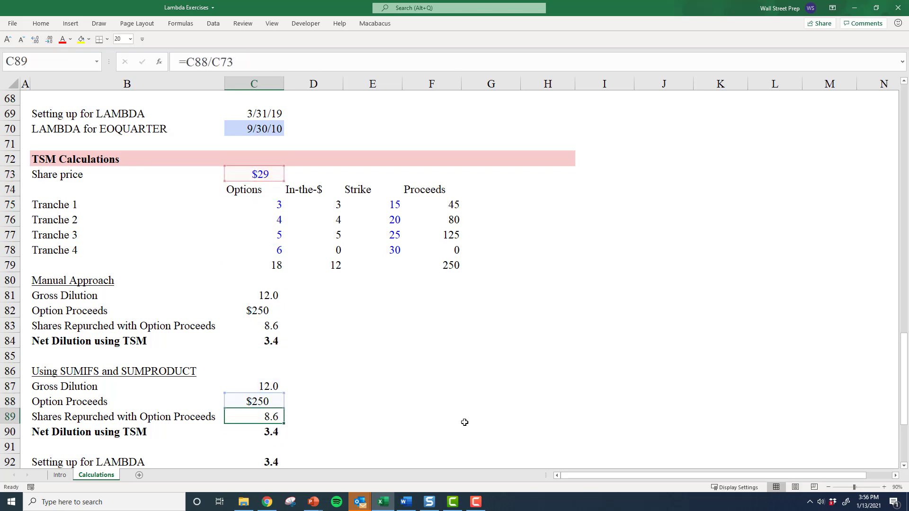
{"action": "key", "text": "Escape"}
{"action": "key", "text": "Up"}
{"action": "key", "text": "F2"}
{"action": "key", "text": "Escape"}
{"action": "key", "text": "Up"}
{"action": "key", "text": "Down"}
{"action": "key", "text": "Down"}
{"action": "key", "text": "Down"}
{"action": "key", "text": "Down"}
{"action": "key", "text": "Down"}
{"action": "key", "text": "Down"}
{"action": "key", "text": "Down"}
{"action": "key", "text": "Down"}
{"action": "key", "text": "Down"}
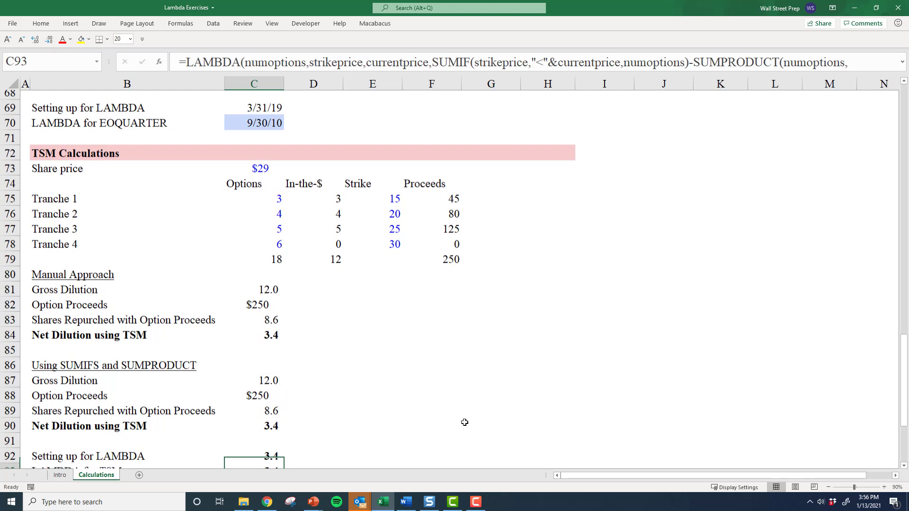
{"action": "key", "text": "Up"}
{"action": "key", "text": "Up"}
{"action": "key", "text": "Up"}
{"action": "key", "text": "Up"}
{"action": "key", "text": "Up"}
{"action": "key", "text": "Up"}
{"action": "key", "text": "Up"}
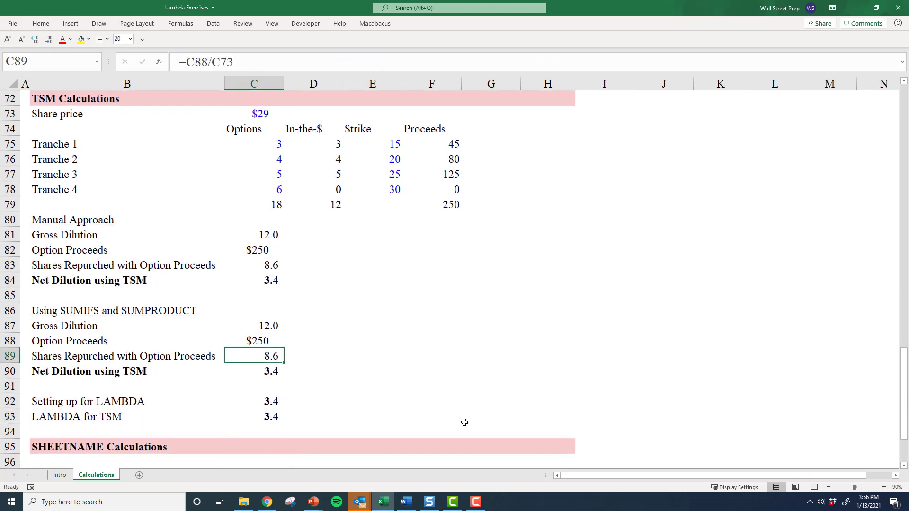
{"action": "key", "text": "Down"}
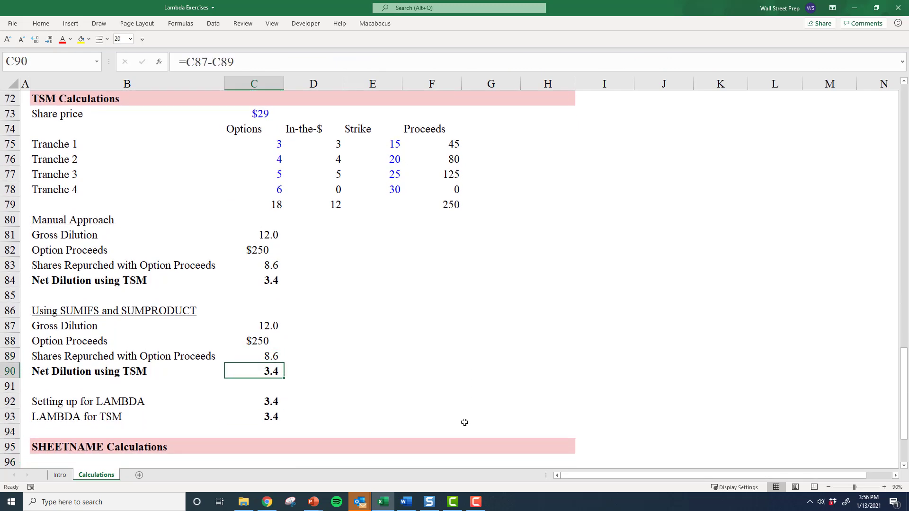
{"action": "key", "text": "Down"}
{"action": "key", "text": "Down"}
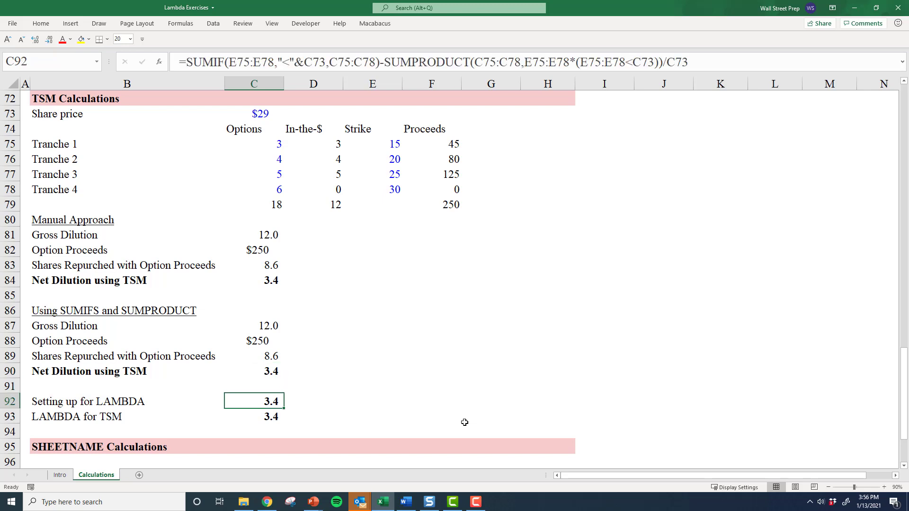
{"action": "key", "text": "Up"}
{"action": "key", "text": "Up"}
{"action": "key", "text": "F2"}
{"action": "key", "text": "Escape"}
{"action": "key", "text": "Up"}
{"action": "key", "text": "F2"}
{"action": "key", "text": "Escape"}
{"action": "key", "text": "Up"}
{"action": "key", "text": "F2"}
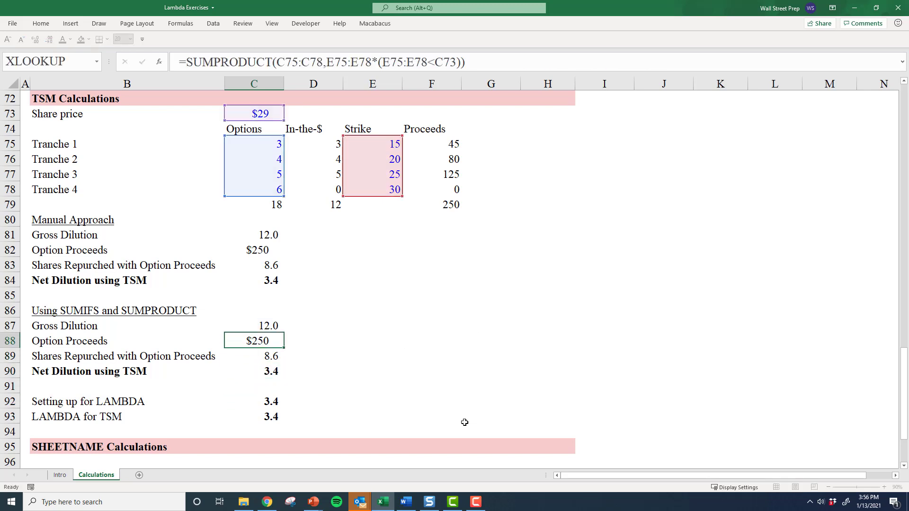
{"action": "key", "text": "Escape"}
{"action": "key", "text": "Up"}
{"action": "key", "text": "F2"}
{"action": "key", "text": "Escape"}
{"action": "key", "text": "F2"}
{"action": "key", "text": "Escape"}
{"action": "key", "text": "Down"}
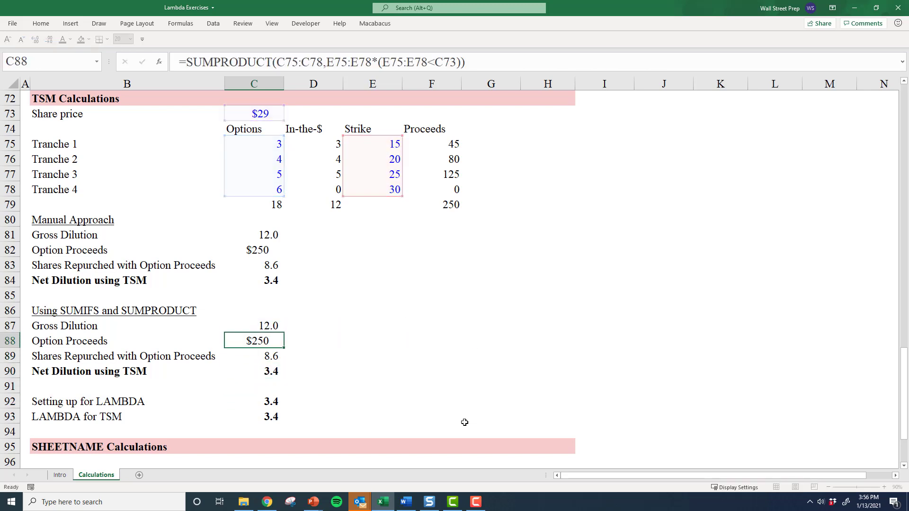
{"action": "key", "text": "Down"}
{"action": "key", "text": "Down"}
{"action": "key", "text": "Down"}
{"action": "key", "text": "Down"}
{"action": "key", "text": "F2"}
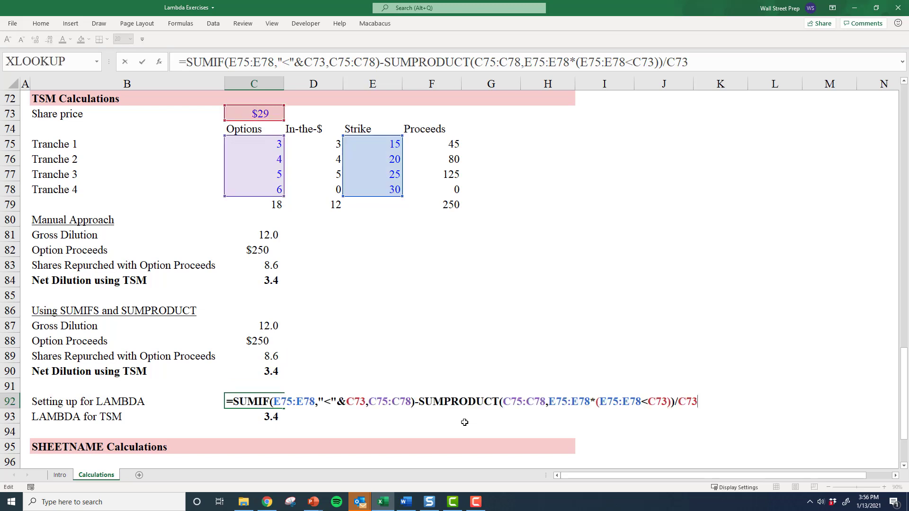
{"action": "key", "text": "Left"}
{"action": "key", "text": "Left"}
{"action": "key", "text": "Left"}
{"action": "key", "text": "Left"}
{"action": "key", "text": "Left"}
{"action": "key", "text": "Left"}
{"action": "key", "text": "Home"}
{"action": "key", "text": "shift+Right"}
{"action": "key", "text": "shift+Right"}
{"action": "key", "text": "shift+Right"}
{"action": "key", "text": "shift+Right"}
{"action": "key", "text": "shift+Right"}
{"action": "key", "text": "shift+Right"}
{"action": "key", "text": "shift+Right"}
{"action": "key", "text": "shift+Right"}
{"action": "key", "text": "shift+Right"}
{"action": "key", "text": "shift+Right"}
{"action": "key", "text": "shift+Right"}
{"action": "key", "text": "shift+Right"}
{"action": "key", "text": "shift+Right"}
{"action": "key", "text": "shift+Right"}
{"action": "key", "text": "shift+Right"}
{"action": "key", "text": "shift+Right"}
{"action": "key", "text": "shift+Right"}
{"action": "key", "text": "shift+Right"}
{"action": "key", "text": "shift+Right"}
{"action": "key", "text": "shift+Right"}
{"action": "key", "text": "shift+Right"}
{"action": "key", "text": "shift+Right"}
{"action": "key", "text": "shift+Right"}
{"action": "key", "text": "shift+Right"}
{"action": "key", "text": "shift+Right"}
{"action": "key", "text": "shift+Right"}
{"action": "key", "text": "shift+Right"}
{"action": "key", "text": "shift+Right"}
{"action": "key", "text": "shift+Right"}
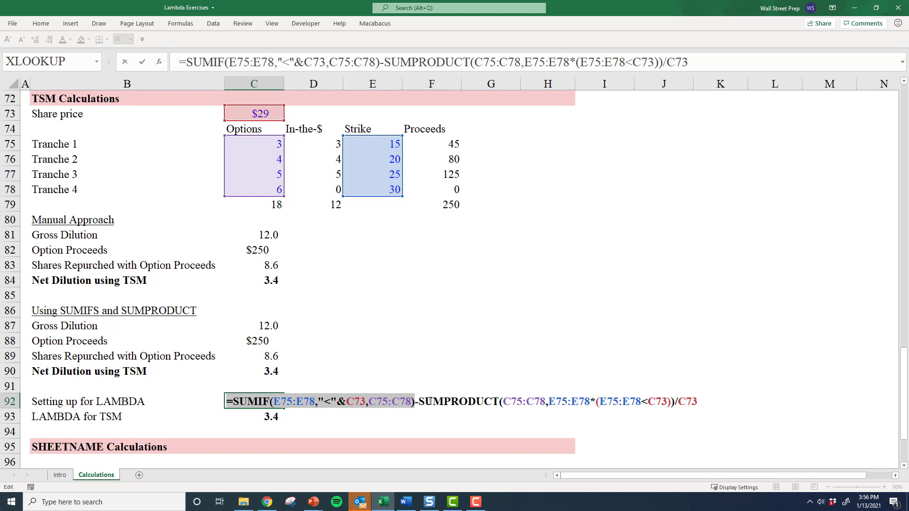
{"action": "left_click", "coordinate": [421, 402]}
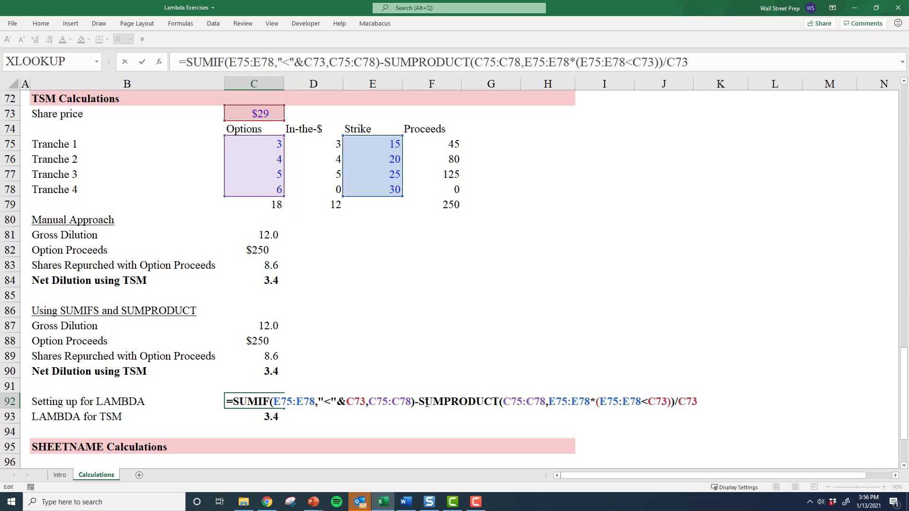
{"action": "left_click_drag", "start_coordinate": [419, 402], "coordinate": [674, 402]}
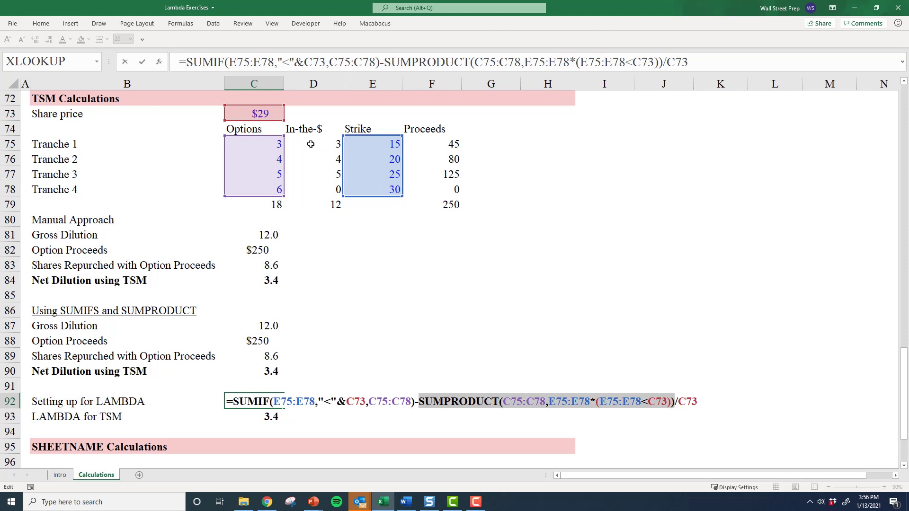
{"action": "key", "text": "Escape"}
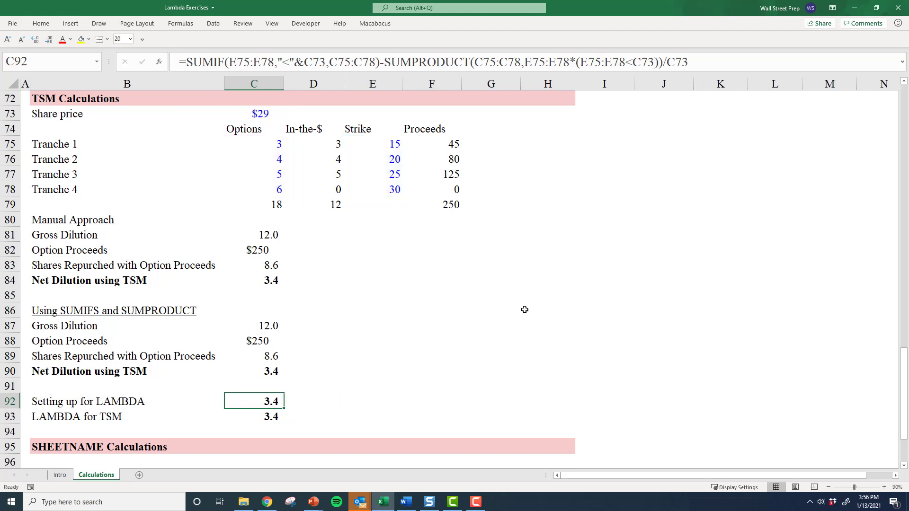
{"action": "key", "text": "Up"}
{"action": "key", "text": "Up"}
{"action": "key", "text": "Up"}
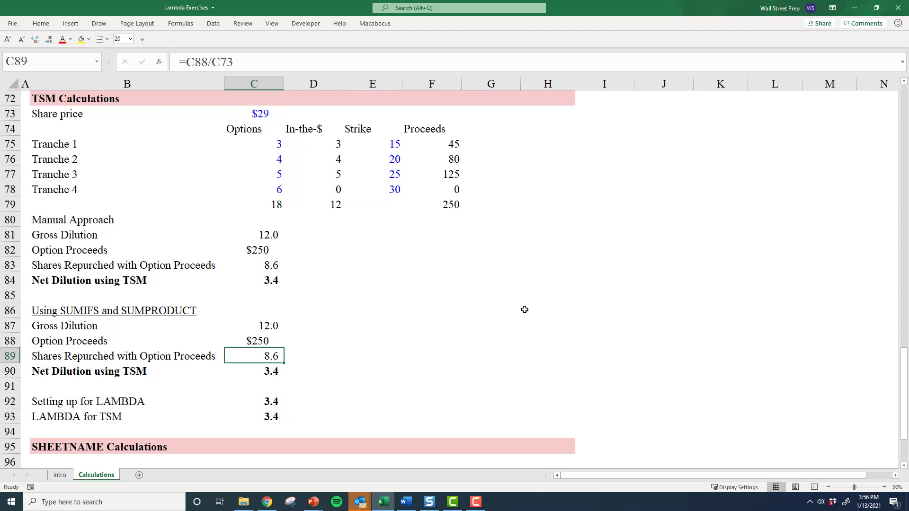
{"action": "key", "text": "F2"}
{"action": "key", "text": "Escape"}
{"action": "key", "text": "F2"}
{"action": "key", "text": "Return"}
{"action": "key", "text": "Down"}
{"action": "key", "text": "Down"}
{"action": "key", "text": "F2"}
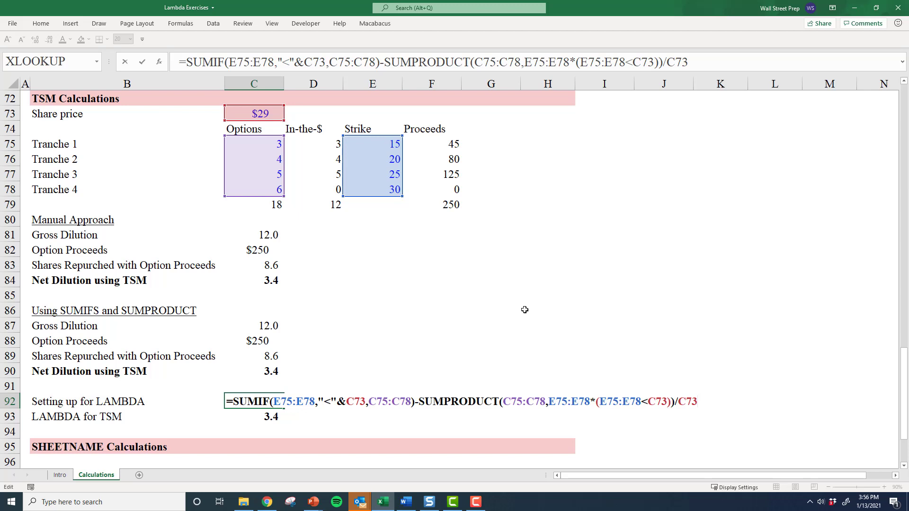
Open C93's LAMBDA for TSM formula and mark its parameter names down to numoptions
{"action": "key", "text": "Return"}
{"action": "key", "text": "F2"}
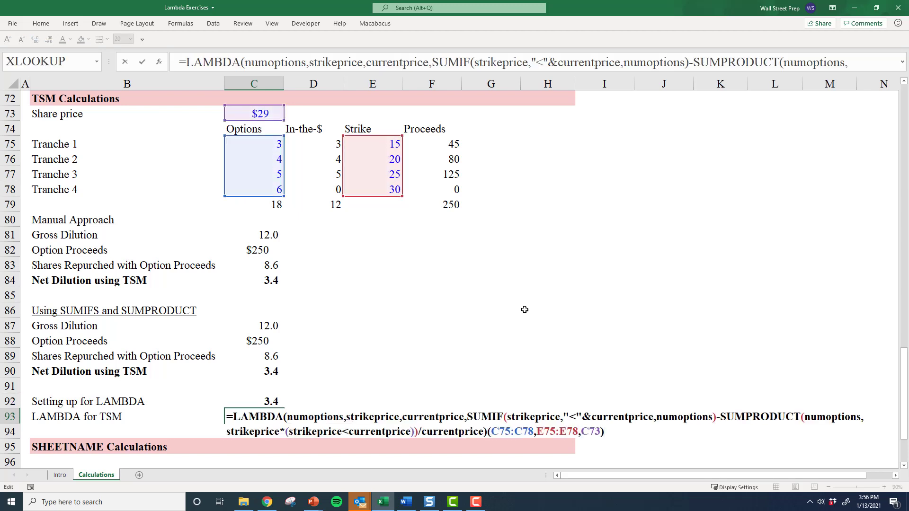
{"action": "key", "text": "Up"}
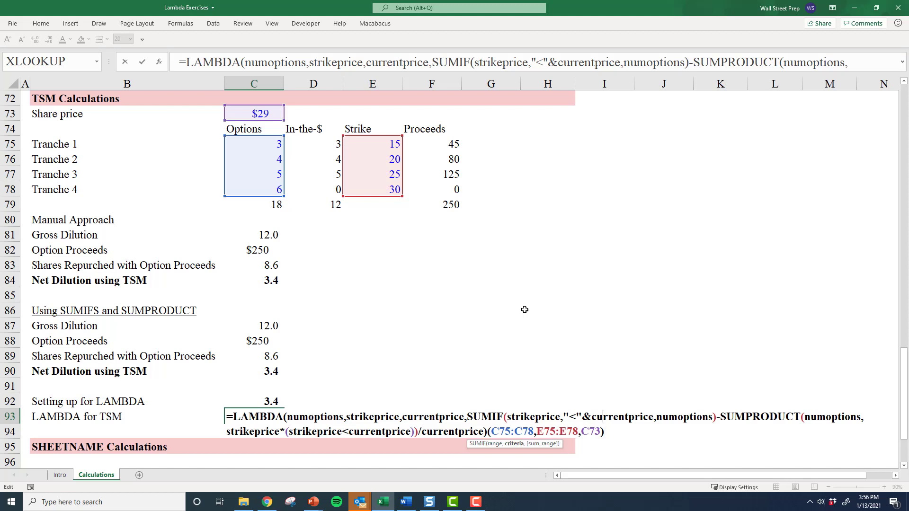
{"action": "key", "text": "ctrl+Left"}
{"action": "key", "text": "ctrl+Left"}
{"action": "key", "text": "ctrl+Left"}
{"action": "key", "text": "ctrl+Left"}
{"action": "key", "text": "ctrl+Left"}
{"action": "key", "text": "ctrl+Left"}
{"action": "key", "text": "ctrl+Left"}
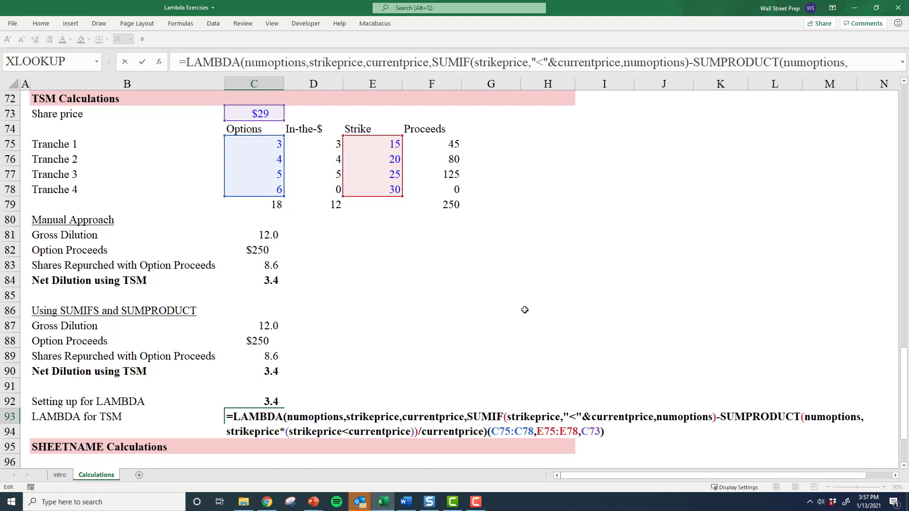
{"action": "key", "text": "Right"}
{"action": "key", "text": "Right"}
{"action": "key", "text": "Right"}
{"action": "key", "text": "Right"}
{"action": "key", "text": "Right"}
{"action": "key", "text": "Right"}
{"action": "key", "text": "Right"}
{"action": "key", "text": "Right"}
{"action": "key", "text": "Right"}
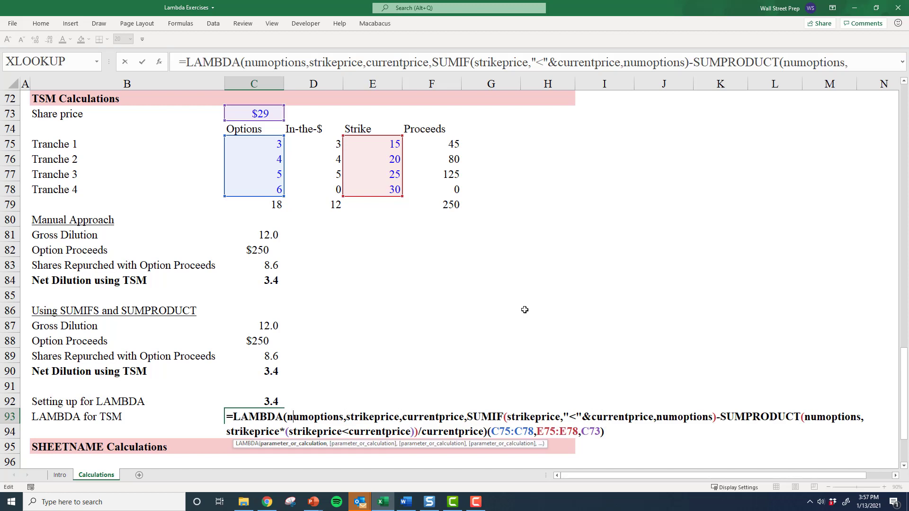
{"action": "key", "text": "ctrl+shift+Right"}
{"action": "key", "text": "ctrl+shift+Right"}
{"action": "key", "text": "ctrl+shift+Right"}
{"action": "key", "text": "ctrl+shift+Right"}
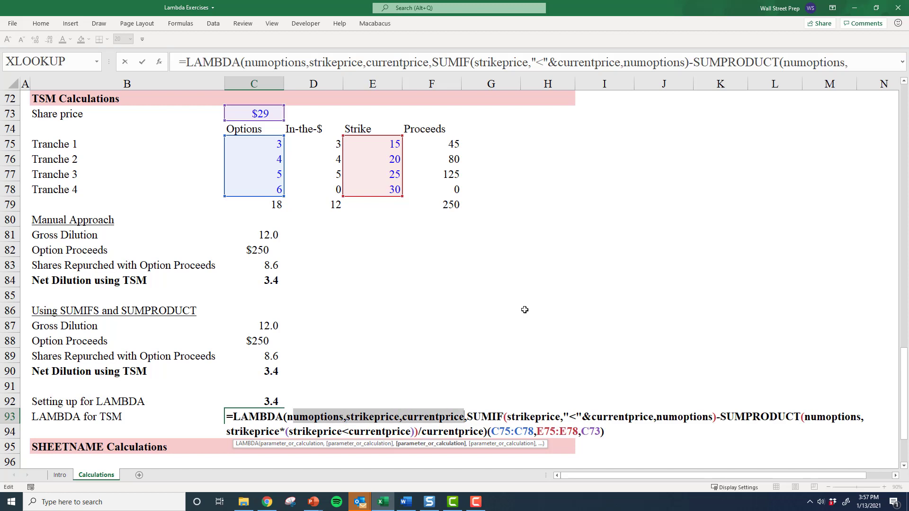
{"action": "key", "text": "Left"}
{"action": "key", "text": "ctrl+shift+Right"}
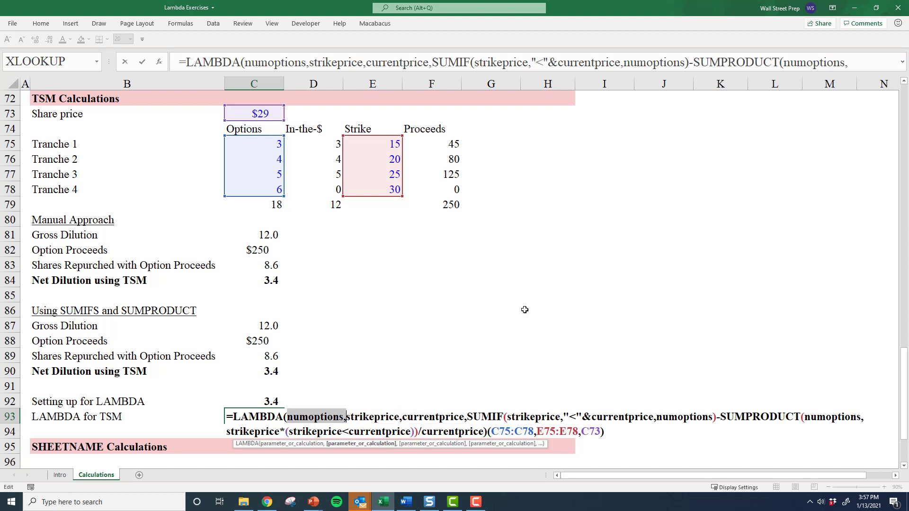
{"action": "key", "text": "shift+Left"}
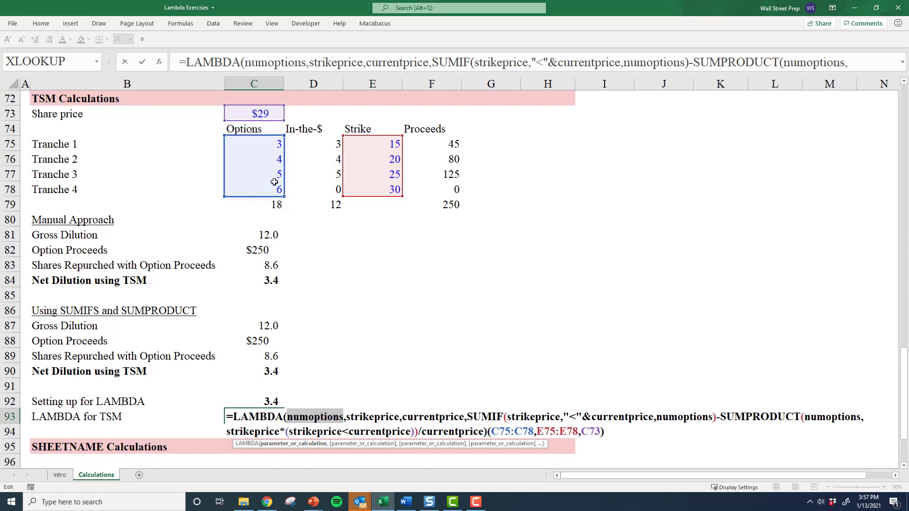
Inspect the strikeprice and currentprice parameters and the arguments C75:C78, E75:E78, C73
{"action": "left_click", "coordinate": [380, 418]}
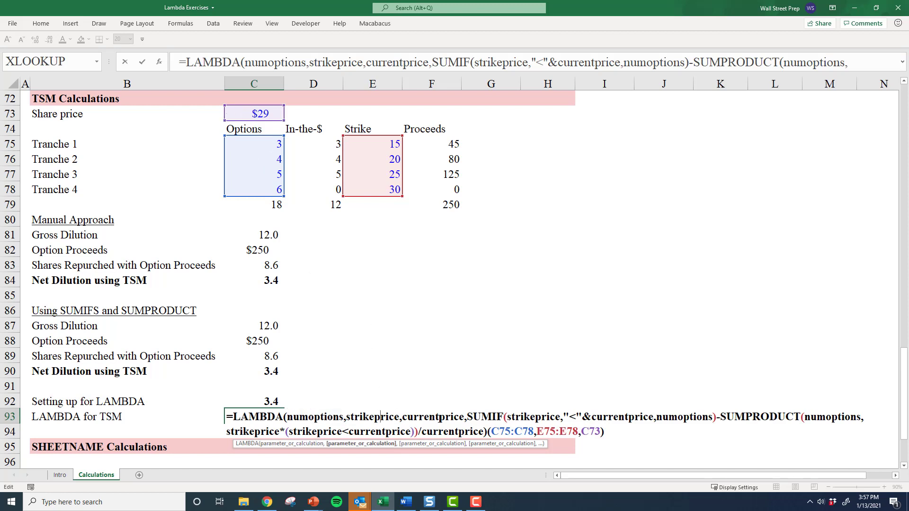
{"action": "left_click", "coordinate": [440, 418]}
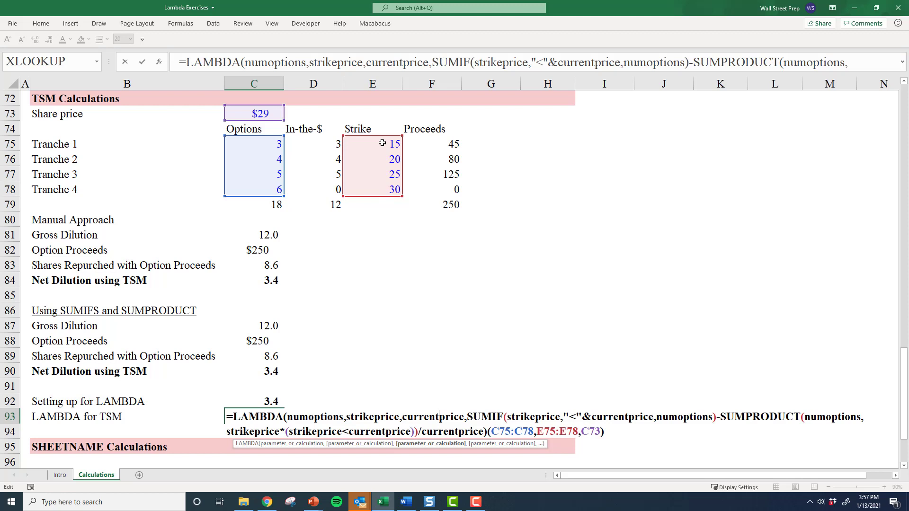
{"action": "key", "text": "Left"}
{"action": "key", "text": "Left"}
{"action": "key", "text": "Left"}
{"action": "key", "text": "Left"}
{"action": "key", "text": "Left"}
{"action": "key", "text": "Left"}
{"action": "key", "text": "Left"}
{"action": "key", "text": "Left"}
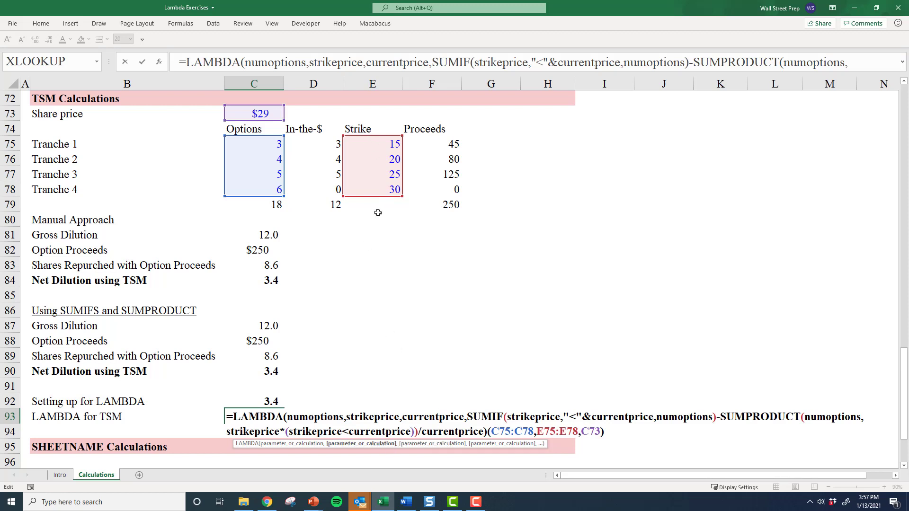
{"action": "left_click", "coordinate": [444, 415]}
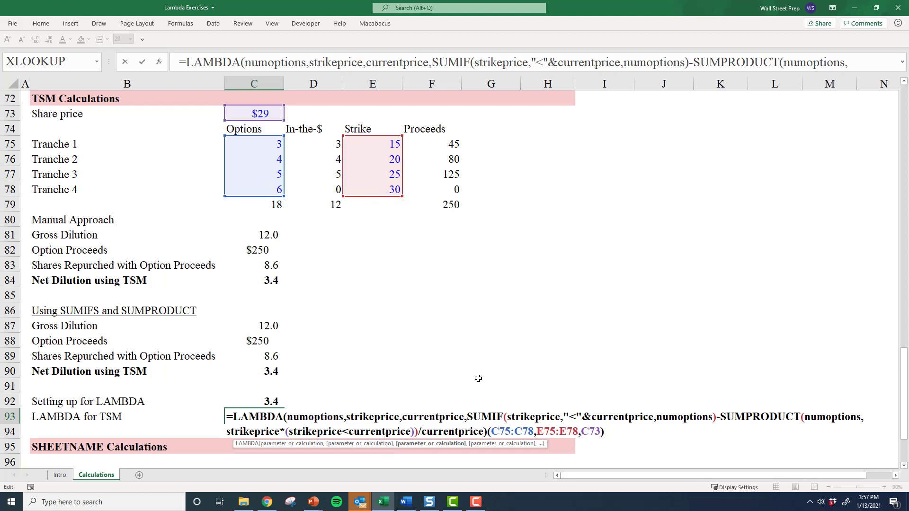
{"action": "key", "text": "ctrl+shift+End"}
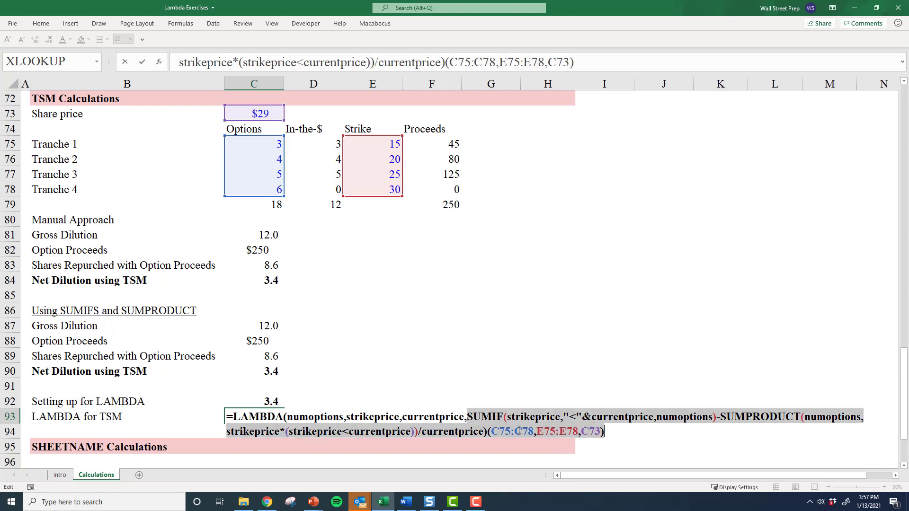
{"action": "left_click", "coordinate": [591, 418]}
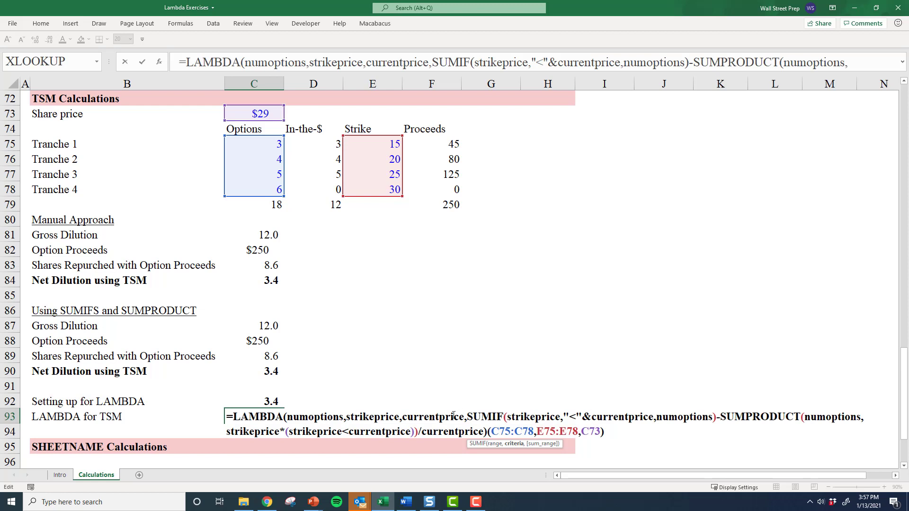
{"action": "left_click_drag", "start_coordinate": [489, 432], "coordinate": [604, 432]}
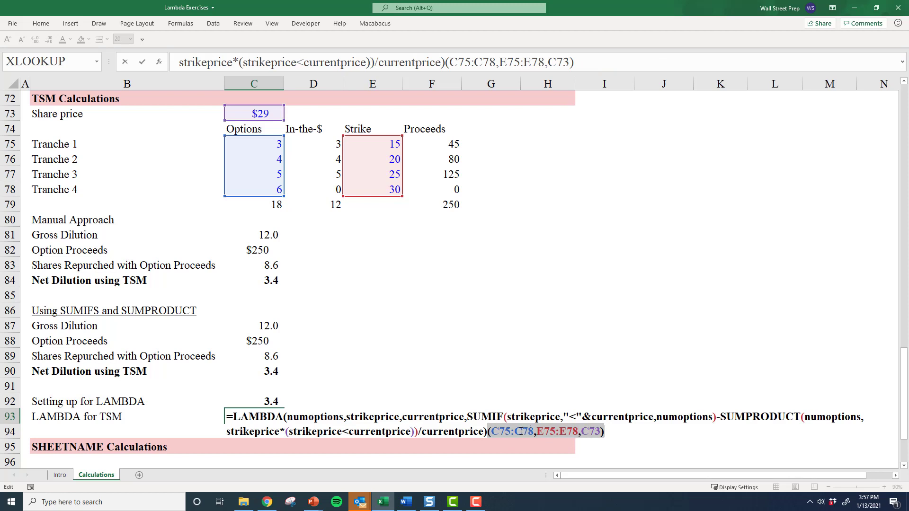
{"action": "left_click", "coordinate": [505, 431]}
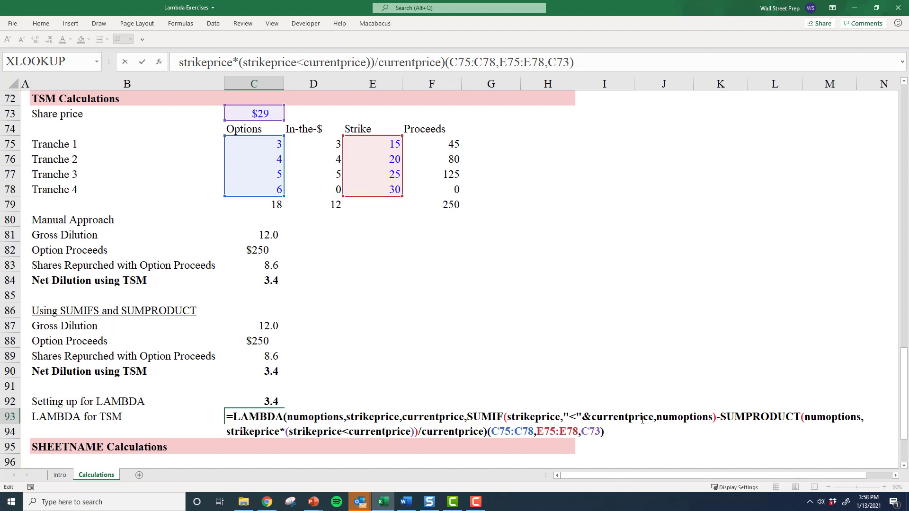
Commit the LAMBDA formula showing 3.4, then select its LAMBDA definition text
{"action": "key", "text": "ctrl+Return"}
{"action": "key", "text": "F2"}
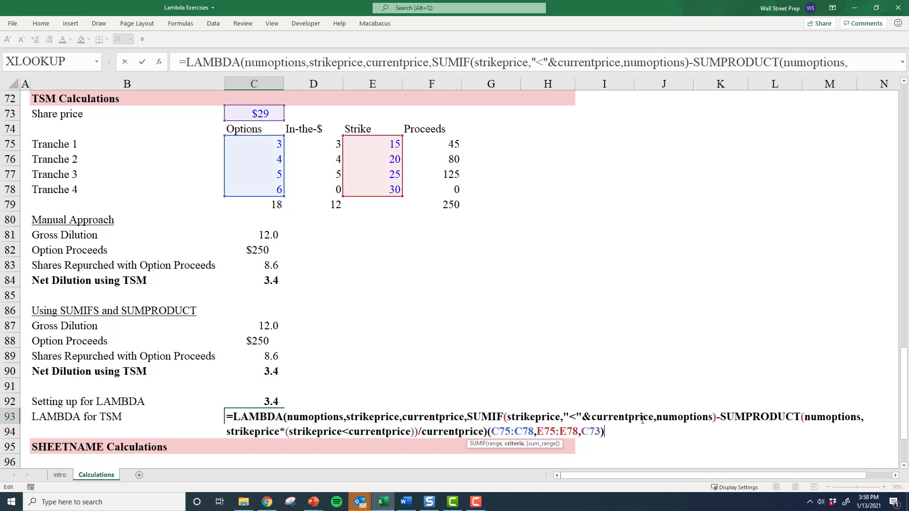
{"action": "key", "text": "Down"}
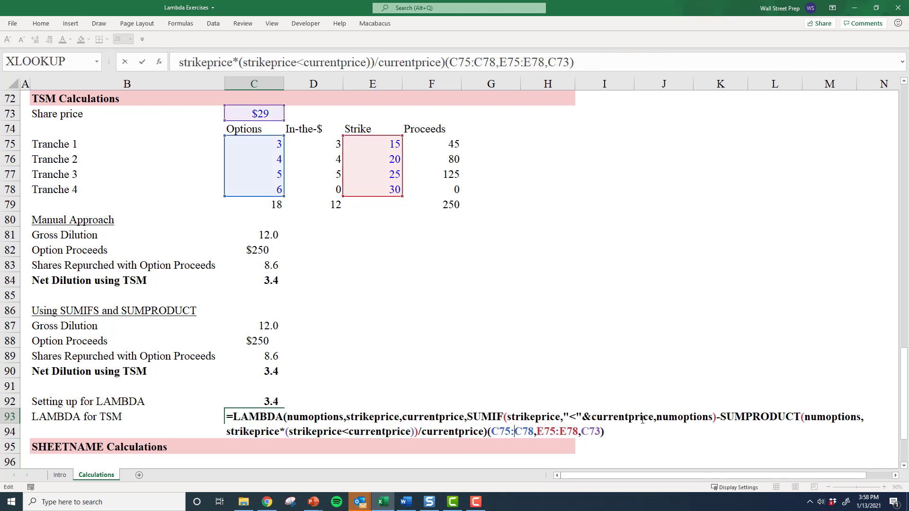
{"action": "key", "text": "shift+Up"}
{"action": "key", "text": "ctrl+shift+Left"}
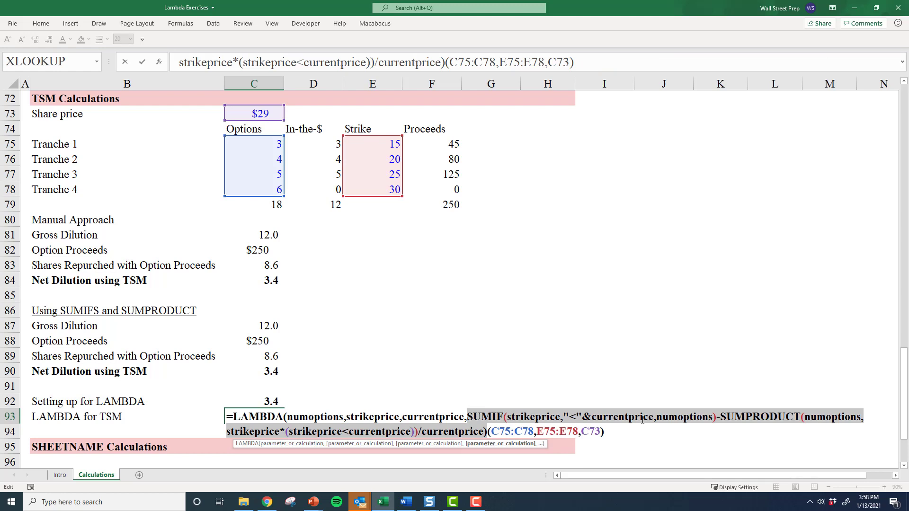
{"action": "key", "text": "ctrl+shift+Left"}
{"action": "key", "text": "ctrl+shift+Left"}
{"action": "key", "text": "ctrl+shift+Left"}
{"action": "key", "text": "ctrl+shift+Left"}
{"action": "key", "text": "ctrl+shift+Left"}
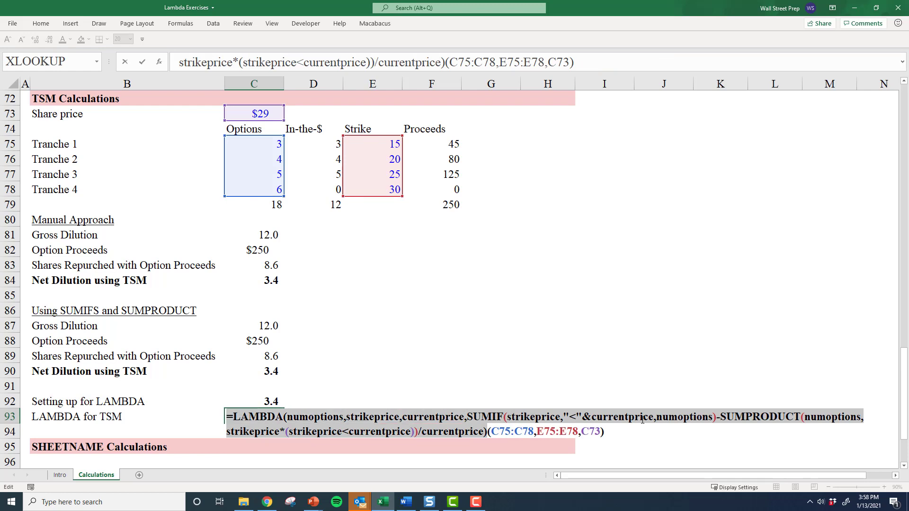
Create a new workbook name TSM whose Refers to holds the copied LAMBDA formula
{"action": "key", "text": "Escape"}
{"action": "key", "text": "ctrl+F3"}
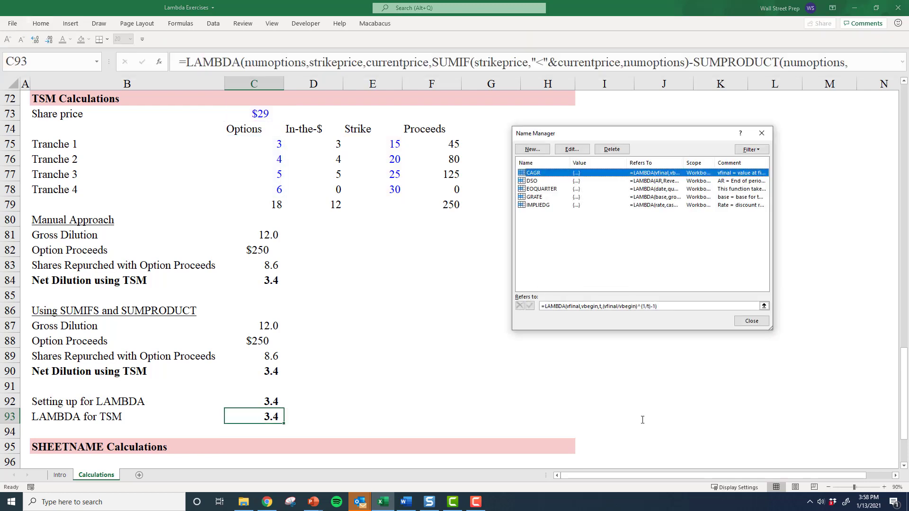
{"action": "left_click", "coordinate": [533, 150]}
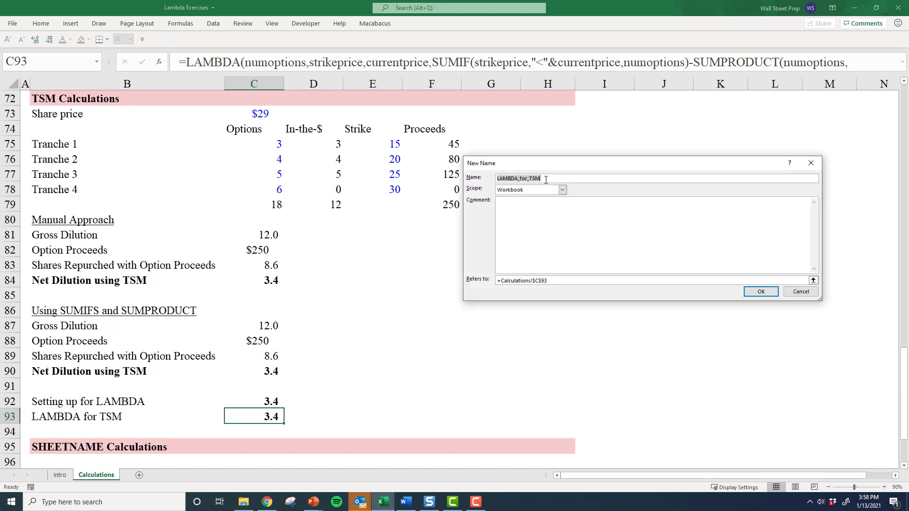
{"action": "type", "text": "TSM"}
{"action": "left_click", "coordinate": [552, 279]}
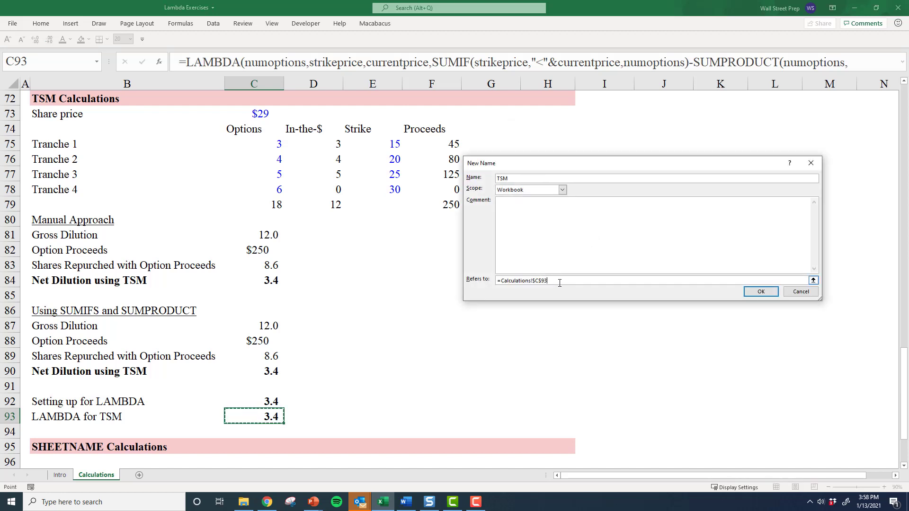
{"action": "key", "text": "ctrl+a"}
{"action": "type", "text": "=LAMBDA(numoptions,strikeprice,currentprice,SUMIF(strikeprice,\"<\"&currentprice,numoptions)-SUMPRODUCT(numoptions,strikeprice*(strikeprice<currentprice))/currentprice)"}
Add a comment on net share dilution defining numoptions, strikeprice and currentprice, then save
{"action": "left_click", "coordinate": [530, 220]}
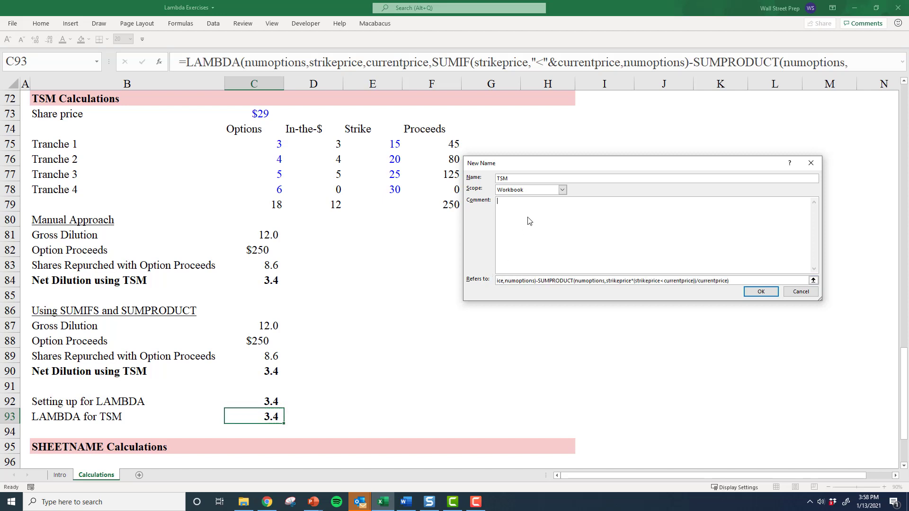
{"action": "type", "text": "This formula cal"}
{"action": "type", "text": "culates share diluti"}
{"action": "type", "text": "culates share dilution "}
{"action": "type", "text": "net share dilution"}
{"action": "type", "text": "from options using t"}
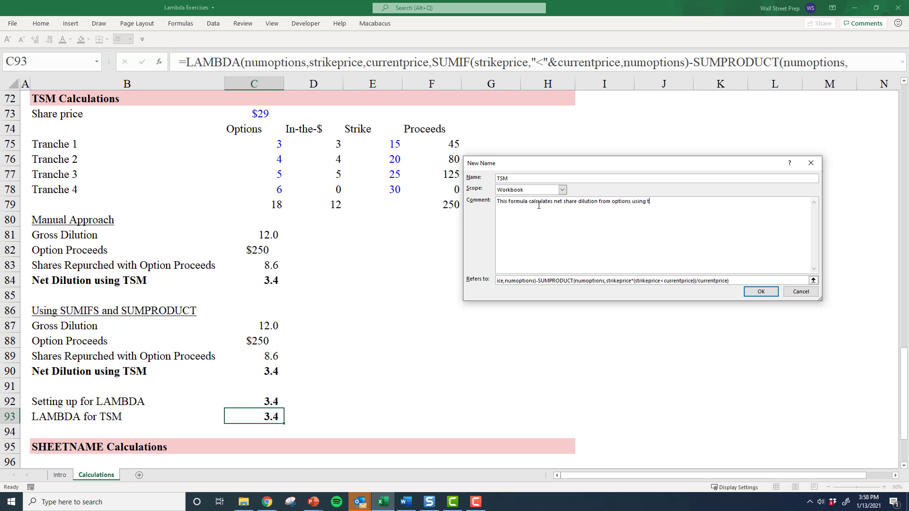
{"action": "type", "text": "he treasury stock method."}
{"action": "left_click_drag", "start_coordinate": [524, 280], "coordinate": [493, 281]}
{"action": "left_click", "coordinate": [721, 202]}
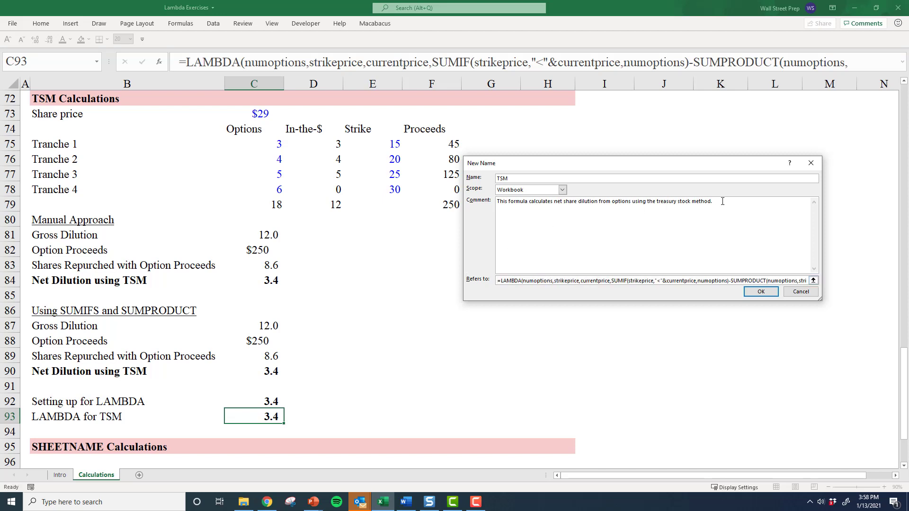
{"action": "type", "text": "numoptions = number of stock options, strikeprice = the strike price,"}
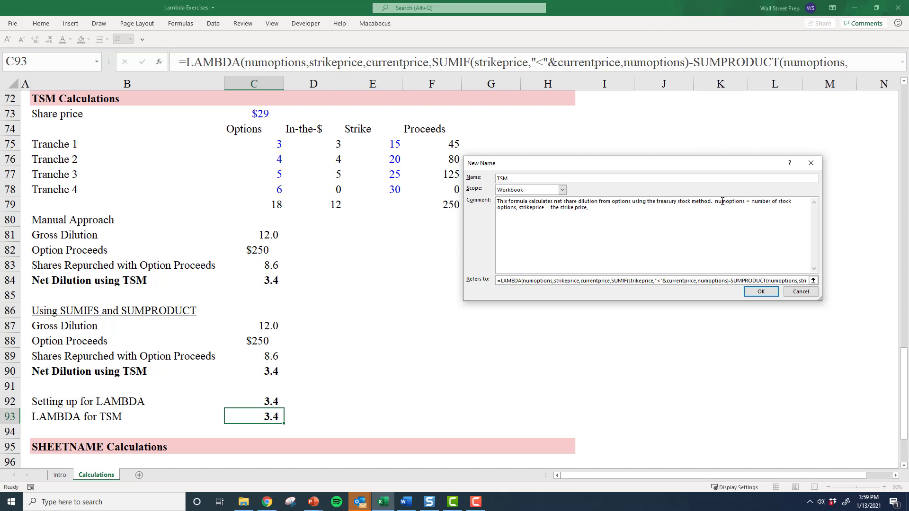
{"action": "type", "text": "currentprice = current share price"}
{"action": "left_click", "coordinate": [761, 291]}
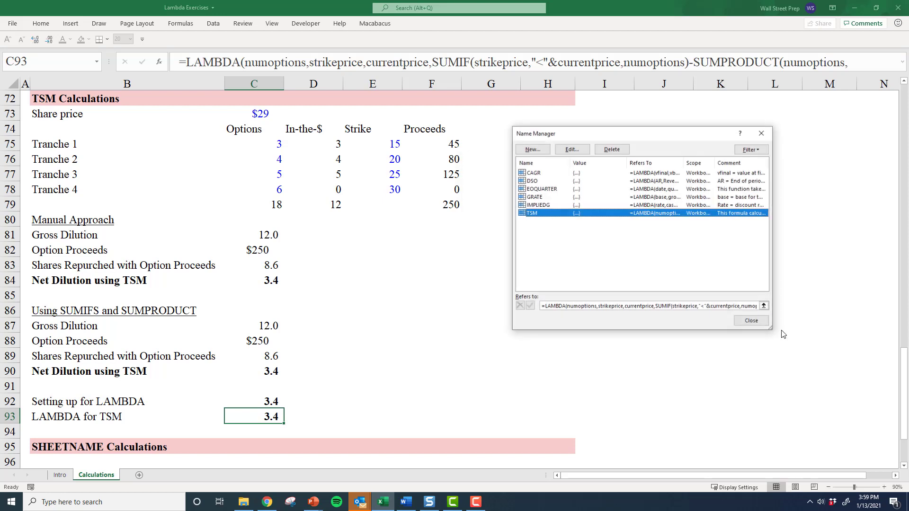
Close Name Manager and start =tsm( in F82 with the options range C75:C78
{"action": "left_click", "coordinate": [756, 323]}
{"action": "left_click", "coordinate": [450, 299]}
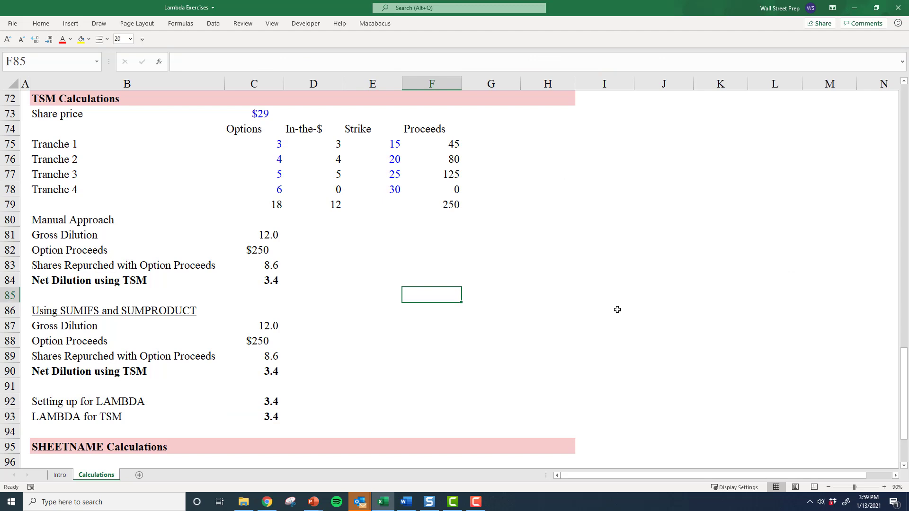
{"action": "key", "text": "Up"}
{"action": "key", "text": "Up"}
{"action": "key", "text": "Up"}
{"action": "type", "text": "=tsm("}
{"action": "key", "text": "Up"}
{"action": "key", "text": "Up"}
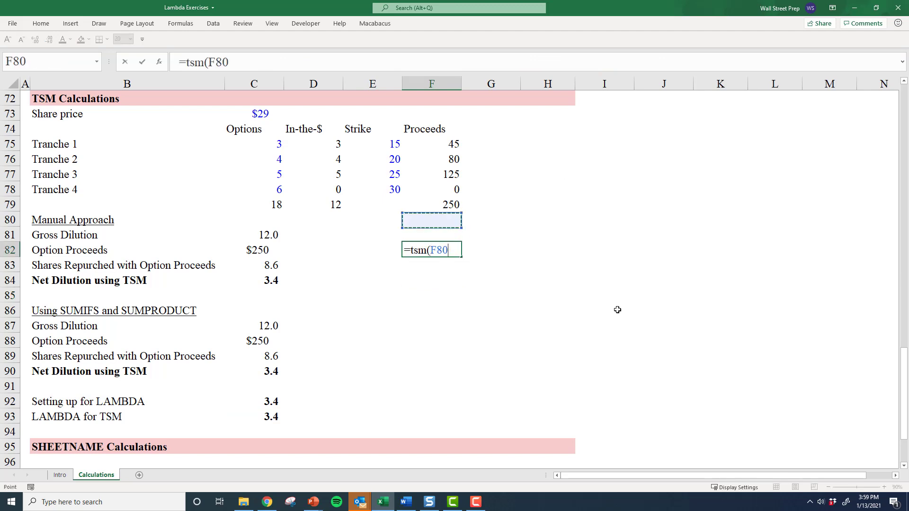
{"action": "key", "text": "Up"}
{"action": "key", "text": "Up"}
{"action": "key", "text": "Left"}
{"action": "key", "text": "Up"}
{"action": "key", "text": "Left"}
{"action": "key", "text": "Up"}
{"action": "key", "text": "Up"}
{"action": "key", "text": "Left"}
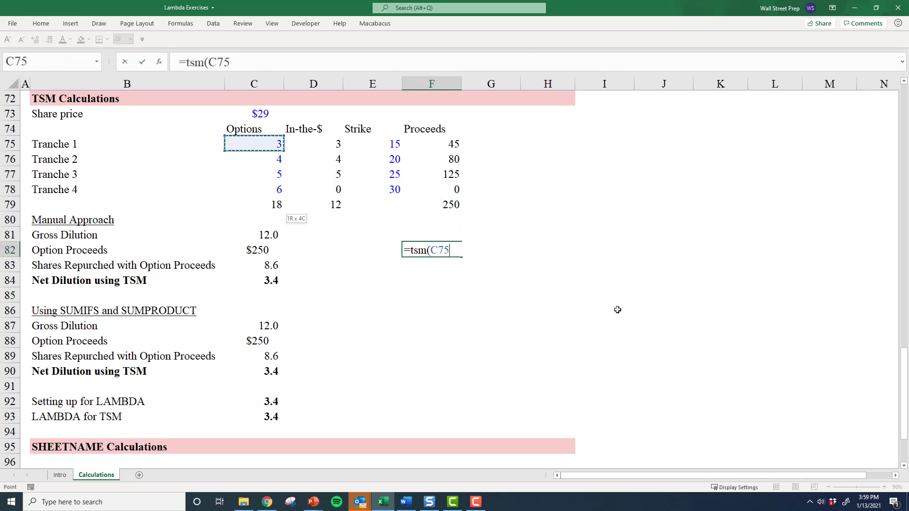
{"action": "key", "text": "shift+Down"}
{"action": "key", "text": "shift+Down"}
{"action": "key", "text": "shift+Down"}
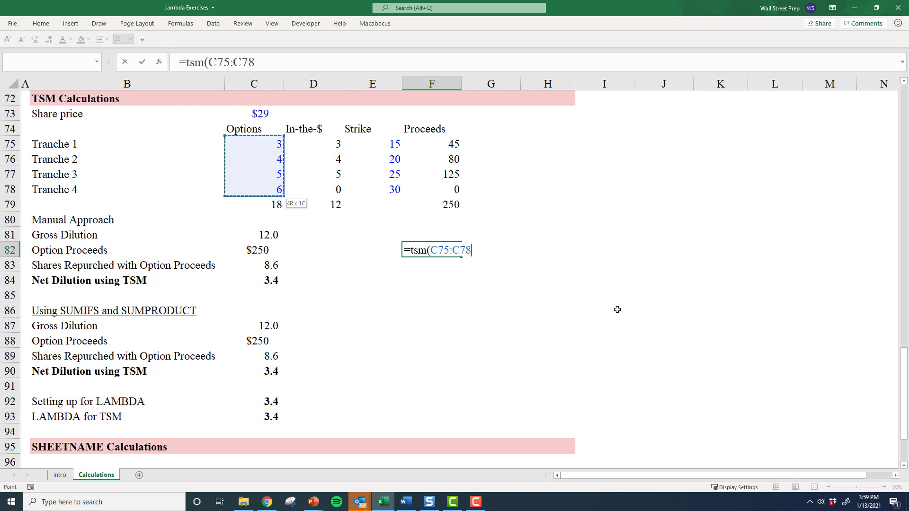
Add strikes E75:E78 and share price C73, enter it, and reduce decimals to show 3.4
{"action": "type", "text": ","}
{"action": "key", "text": "Up"}
{"action": "key", "text": "Up"}
{"action": "key", "text": "Left"}
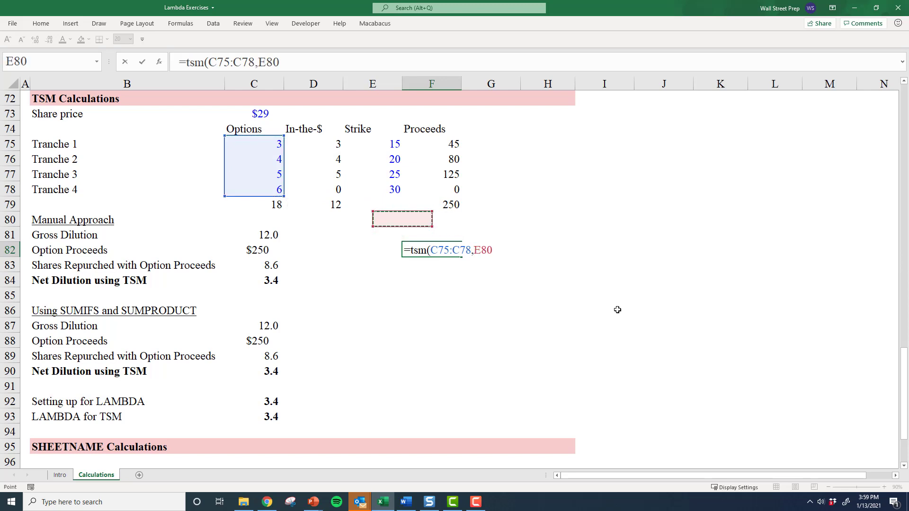
{"action": "key", "text": "Up"}
{"action": "key", "text": "Up"}
{"action": "key", "text": "Up"}
{"action": "key", "text": "Up"}
{"action": "key", "text": "Up"}
{"action": "key", "text": "shift+Down"}
{"action": "key", "text": "shift+Down"}
{"action": "key", "text": "shift+Down"}
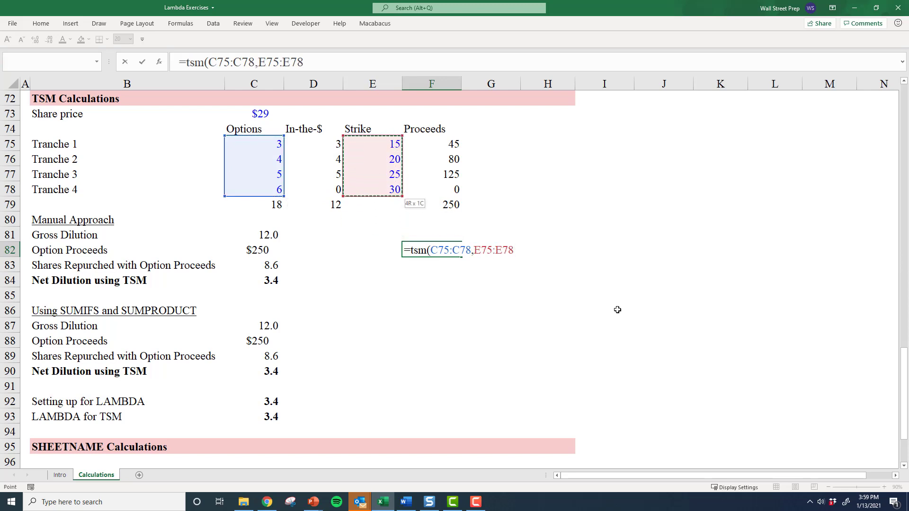
{"action": "type", "text": ","}
{"action": "key", "text": "Up"}
{"action": "key", "text": "Up"}
{"action": "key", "text": "Left"}
{"action": "key", "text": "Up"}
{"action": "key", "text": "Left"}
{"action": "key", "text": "Up"}
{"action": "key", "text": "Up"}
{"action": "key", "text": "Up"}
{"action": "key", "text": "Up"}
{"action": "key", "text": "Up"}
{"action": "key", "text": "Up"}
{"action": "key", "text": "Up"}
{"action": "key", "text": "Left"}
{"action": "key", "text": "Down"}
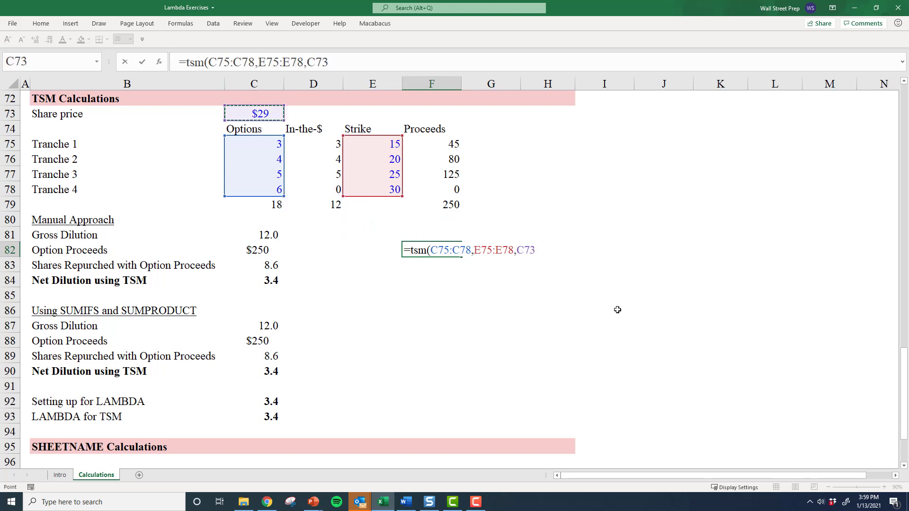
{"action": "key", "text": "ctrl+Return"}
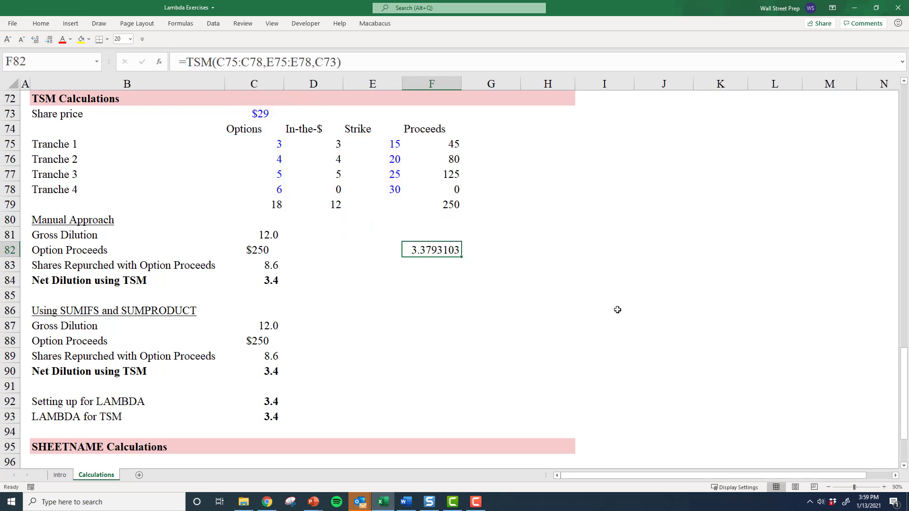
{"action": "key", "text": "ctrl+shift+1"}
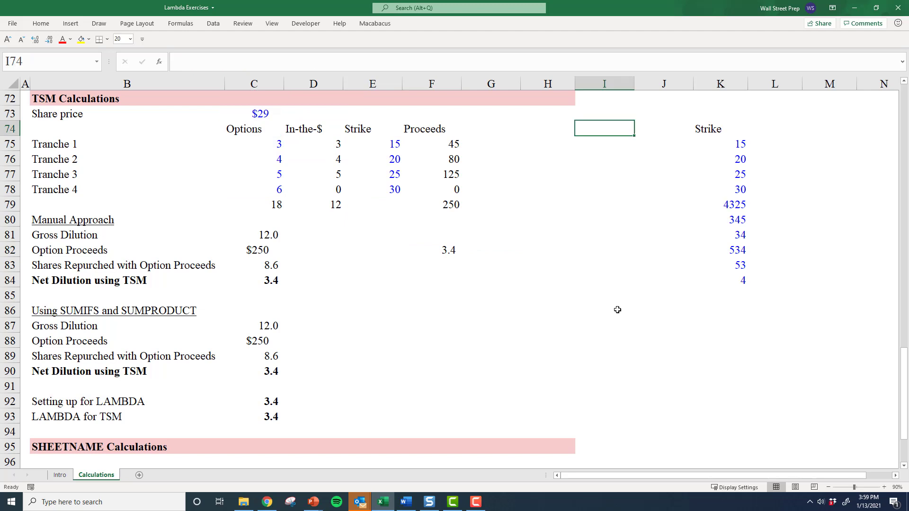
In I87, start a TSM formula with options J75:J84 and strikes K75:K84
{"action": "key", "text": "Left"}
{"action": "key", "text": "Left"}
{"action": "key", "text": "Left"}
{"action": "key", "text": "Left"}
{"action": "key", "text": "Left"}
{"action": "key", "text": "Left"}
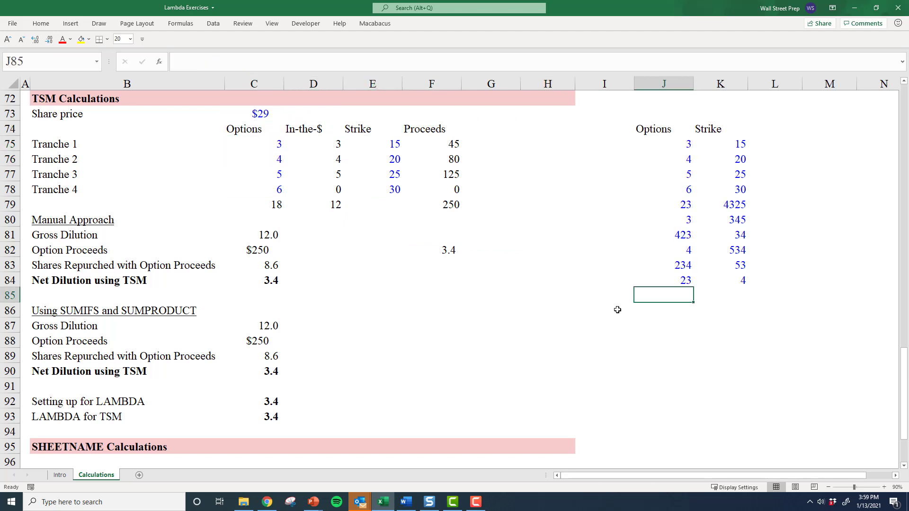
{"action": "key", "text": "Left"}
{"action": "key", "text": "Down"}
{"action": "key", "text": "Down"}
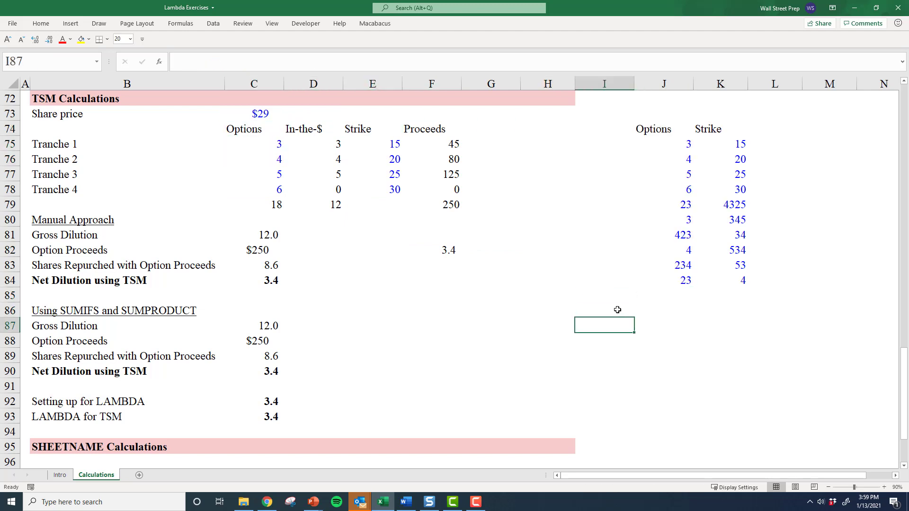
{"action": "type", "text": "=tsm("}
{"action": "key", "text": "Right"}
{"action": "key", "text": "Up"}
{"action": "key", "text": "Up"}
{"action": "key", "text": "Up"}
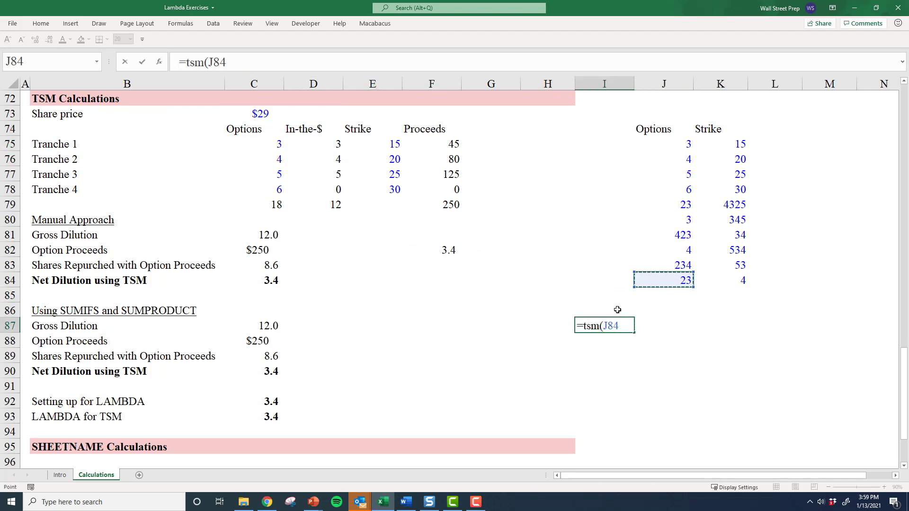
{"action": "key", "text": "ctrl+shift+Up"}
{"action": "type", "text": ","}
{"action": "key", "text": "Right"}
{"action": "key", "text": "Up"}
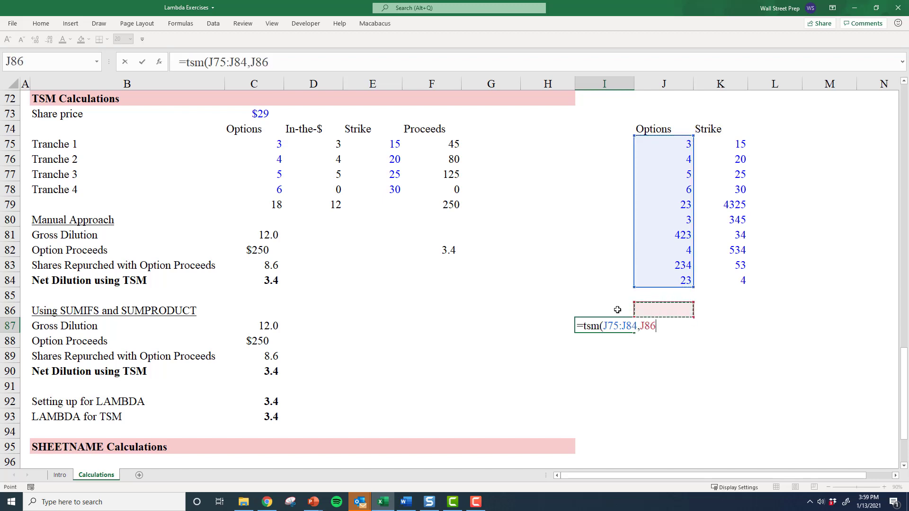
{"action": "key", "text": "Right"}
{"action": "key", "text": "Up"}
Add the $29 share price C73 as the last argument and enter it, giving 23.206897
{"action": "key", "text": "Up"}
{"action": "key", "text": "ctrl+shift+Up"}
{"action": "key", "text": "shift+Down"}
{"action": "type", "text": ","}
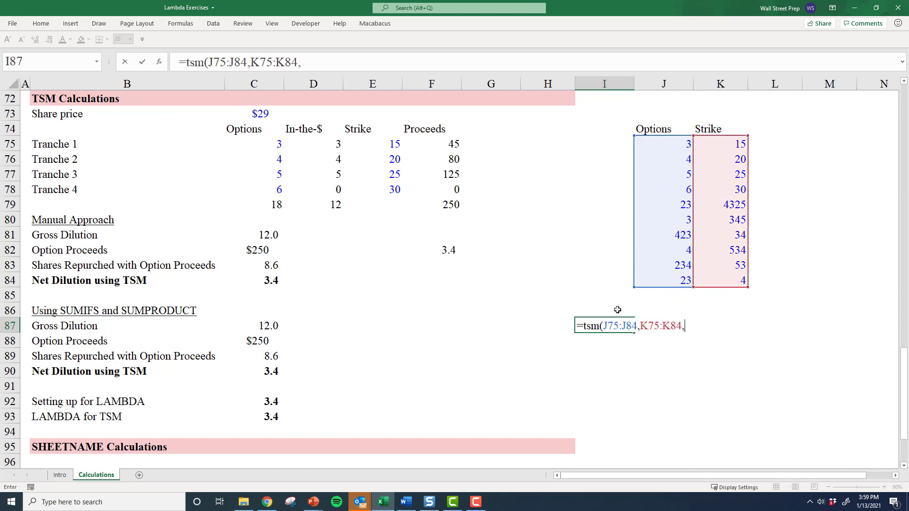
{"action": "key", "text": "Up"}
{"action": "key", "text": "Left"}
{"action": "key", "text": "Up"}
{"action": "key", "text": "Left"}
{"action": "key", "text": "Up"}
{"action": "key", "text": "Up"}
{"action": "key", "text": "Up"}
{"action": "key", "text": "Up"}
{"action": "key", "text": "Up"}
{"action": "key", "text": "Up"}
{"action": "key", "text": "Up"}
{"action": "key", "text": "Up"}
{"action": "key", "text": "Up"}
{"action": "key", "text": "Up"}
{"action": "key", "text": "Up"}
{"action": "key", "text": "Left"}
{"action": "key", "text": "Left"}
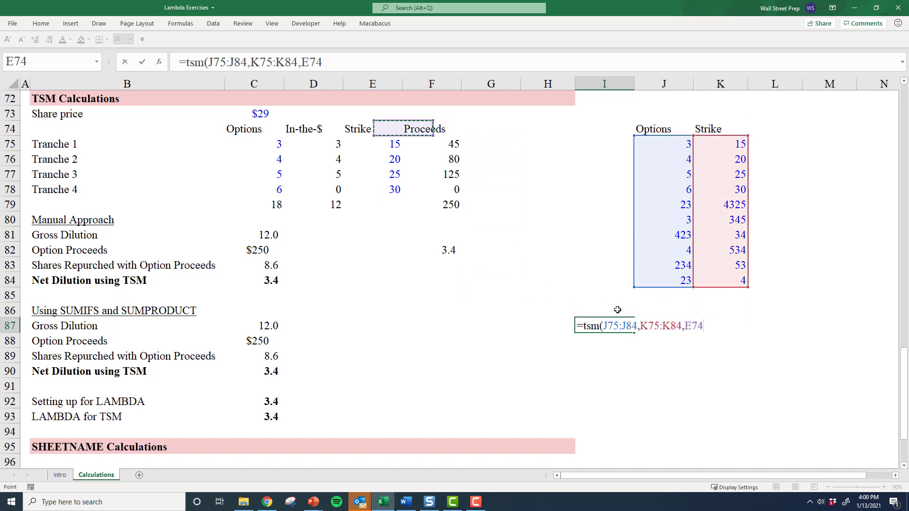
{"action": "key", "text": "Up"}
{"action": "key", "text": "Left"}
{"action": "key", "text": "Left"}
{"action": "type", "text": ")"}
{"action": "key", "text": "ctrl+Return"}
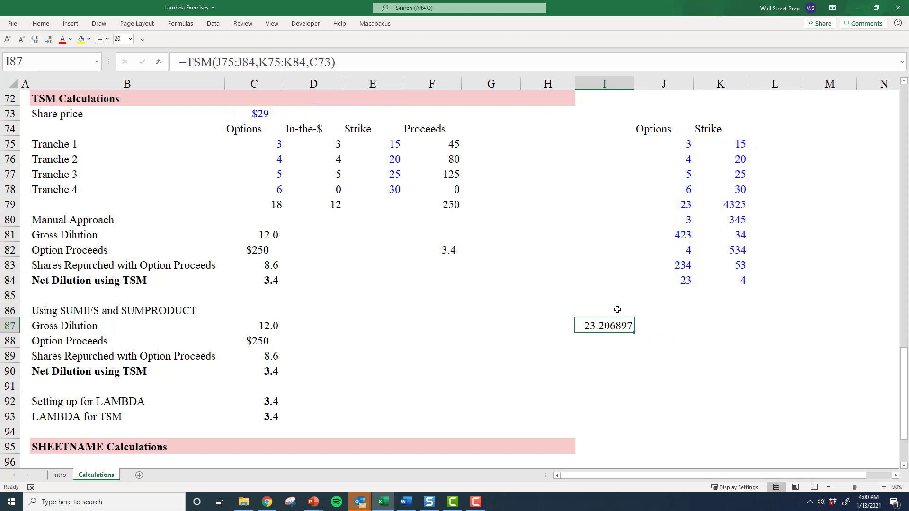
Review the I87 formula's references in edit mode without changing it
{"action": "key", "text": "F2"}
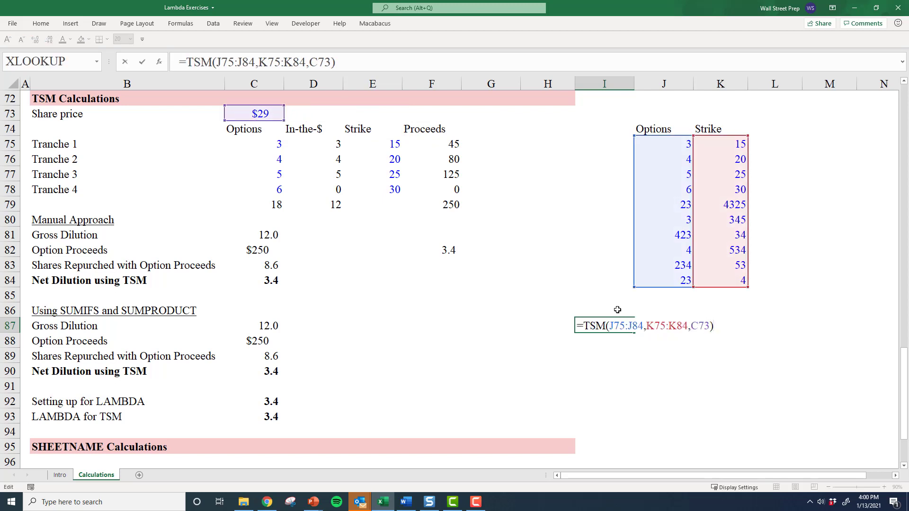
{"action": "key", "text": "Escape"}
{"action": "key", "text": "Up"}
{"action": "key", "text": "Right"}
{"action": "key", "text": "Left"}
{"action": "key", "text": "Down"}
{"action": "key", "text": "F2"}
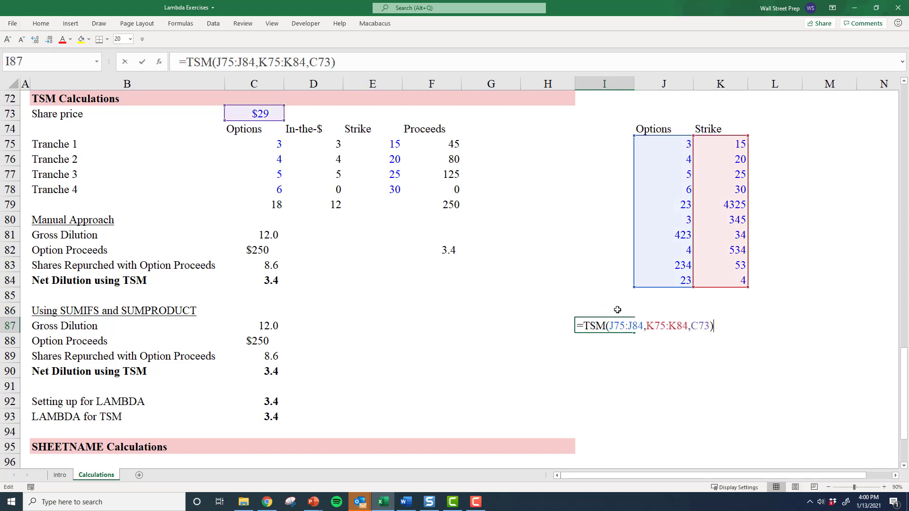
{"action": "key", "text": "Escape"}
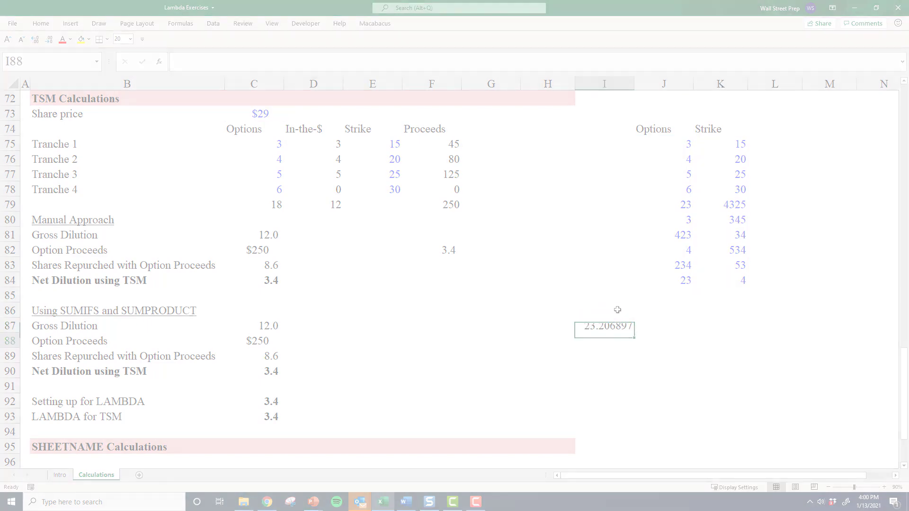